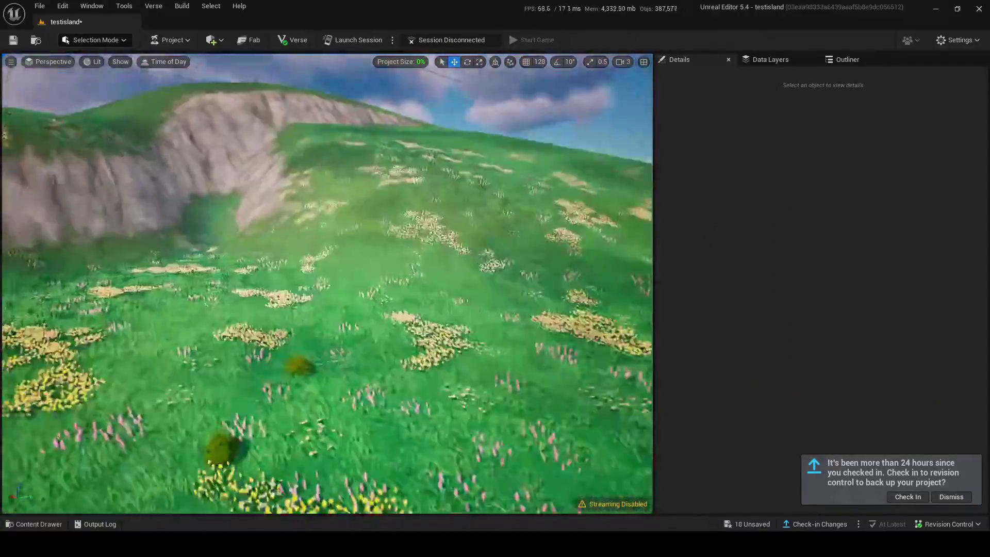
# Show the landscape sculpting tool's brush type and falloff options, then return to Selection mode
pyautogui.scroll(-1, 326, 283)
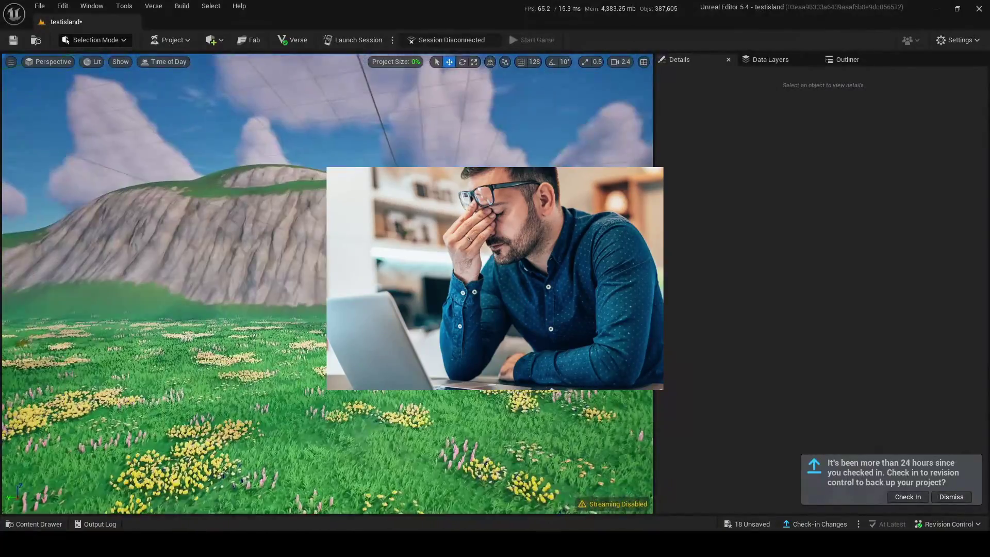
pyautogui.moveTo(266, 292); pyautogui.dragTo(245, 293, button='right')
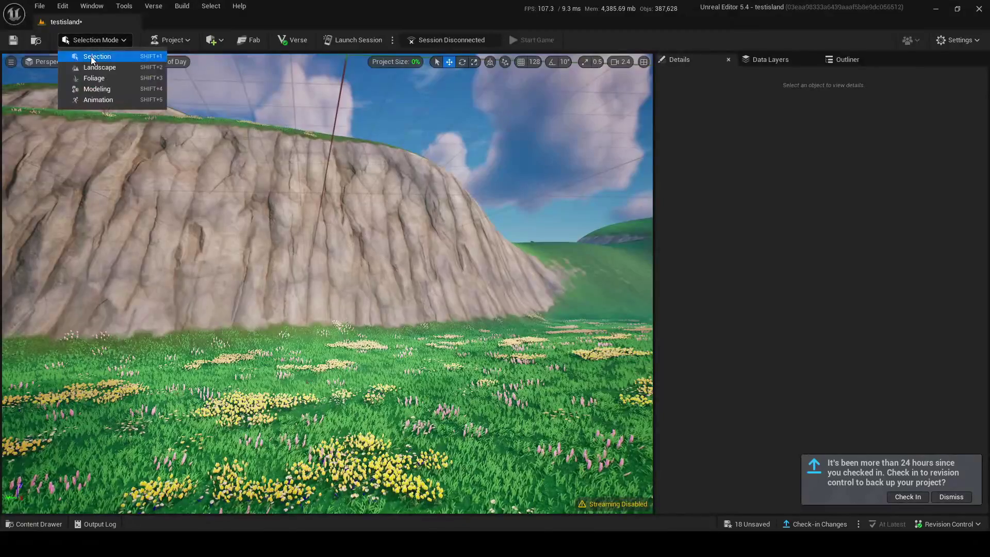
pyautogui.click(99, 67)
pyautogui.click(113, 150)
pyautogui.click(110, 158)
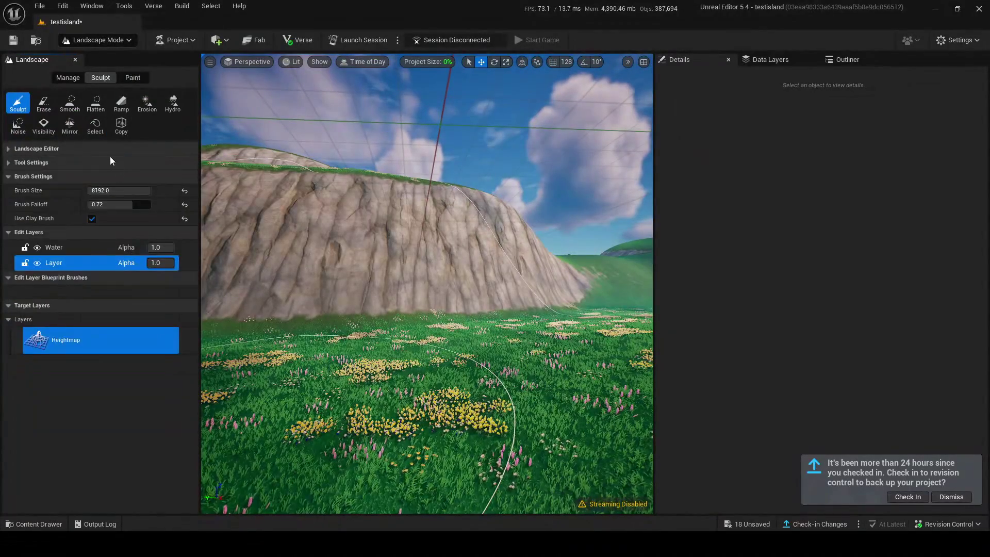
pyautogui.click(109, 150)
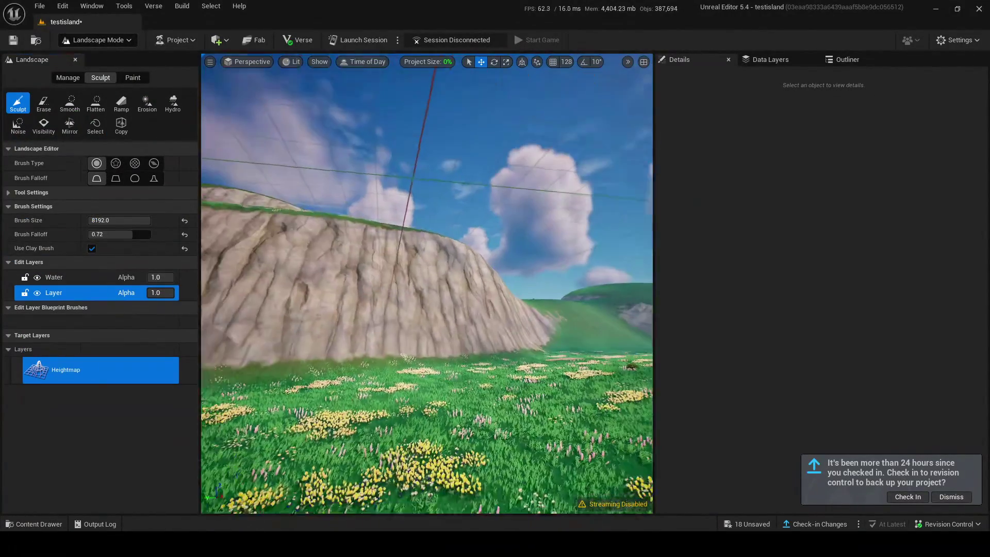
pyautogui.click(97, 56)
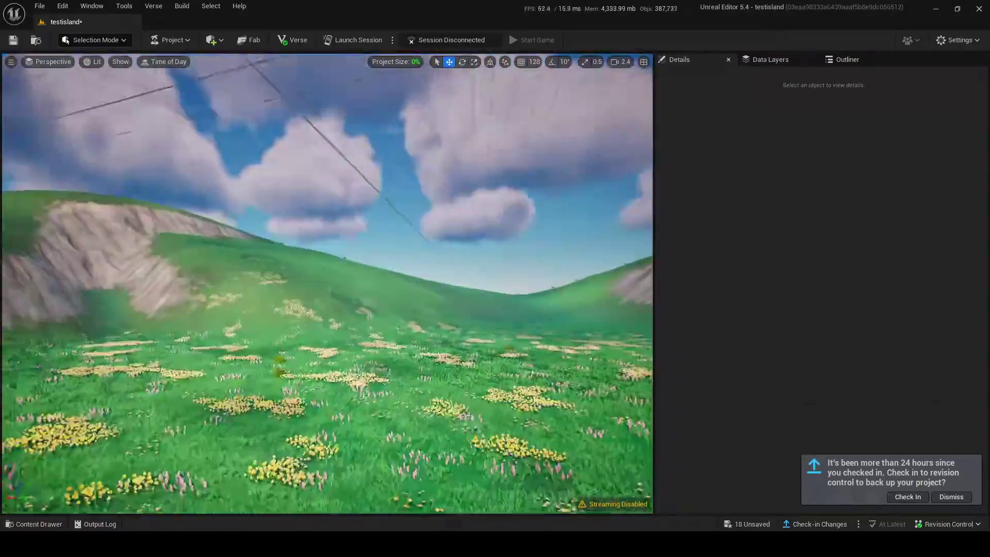
pyautogui.moveTo(327, 283); pyautogui.dragTo(118, 283, button='right')
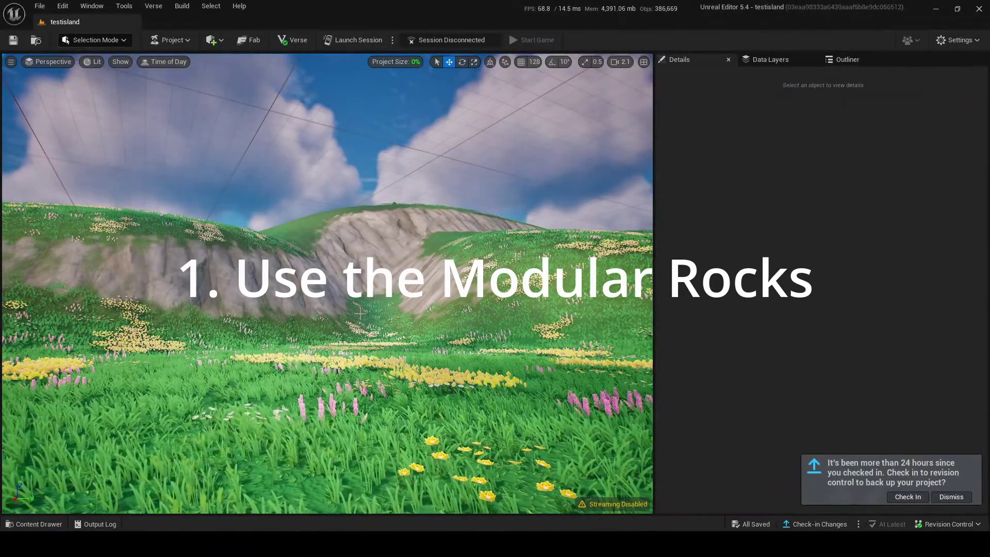
# Search the whole Fortnite content folder for "modular" assets
pyautogui.click(33, 524)
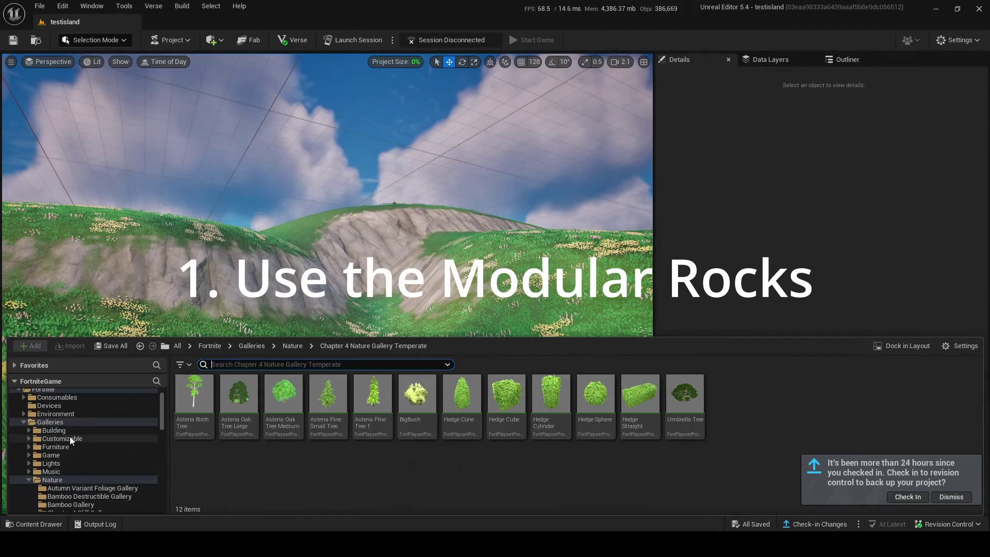
pyautogui.click(51, 443)
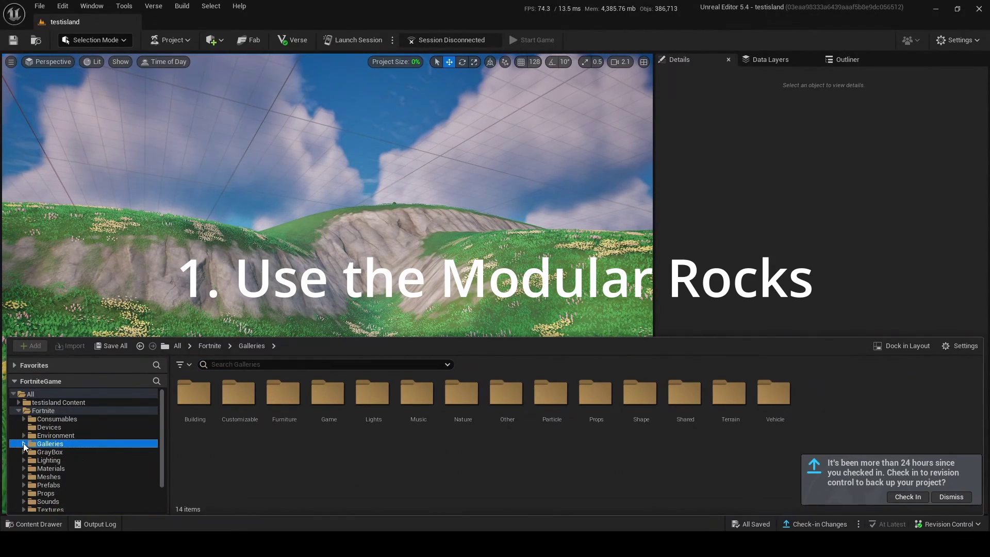
pyautogui.click(19, 411)
pyautogui.click(251, 364)
pyautogui.write('modular')
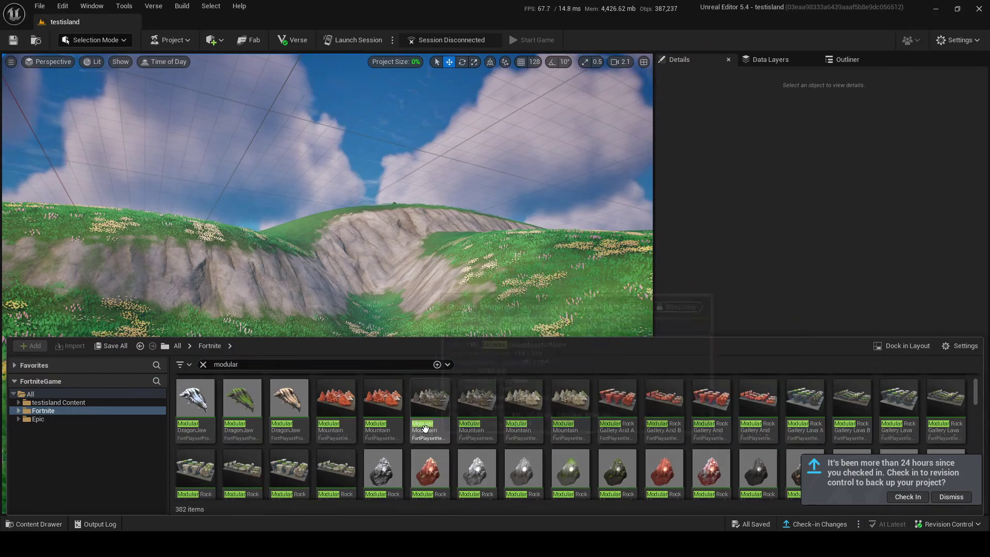
# Place the Modular RockCluster a prop on the grass in front of the cliff and focus on it
pyautogui.scroll(-5, 424, 428)
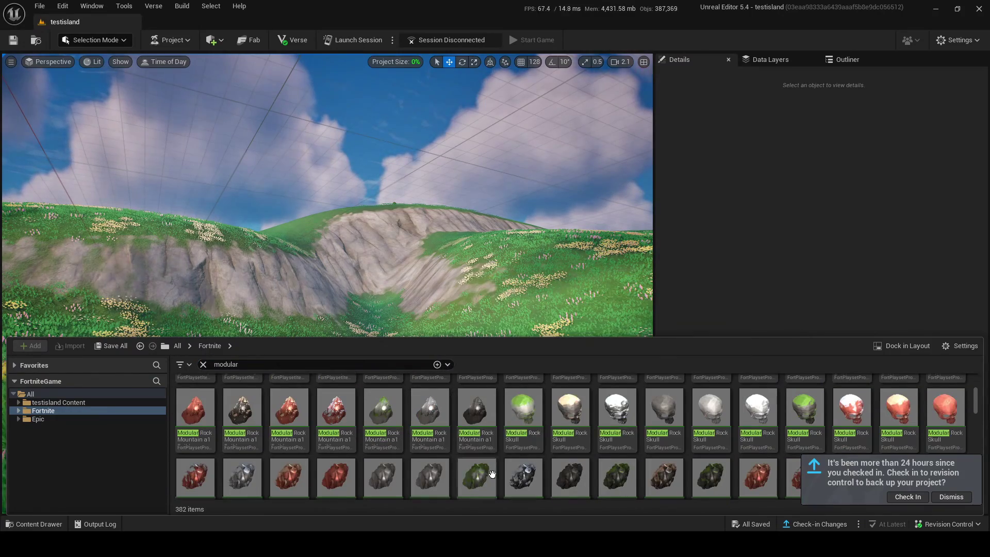
pyautogui.moveTo(491, 474); pyautogui.dragTo(292, 310)
pyautogui.press('f')
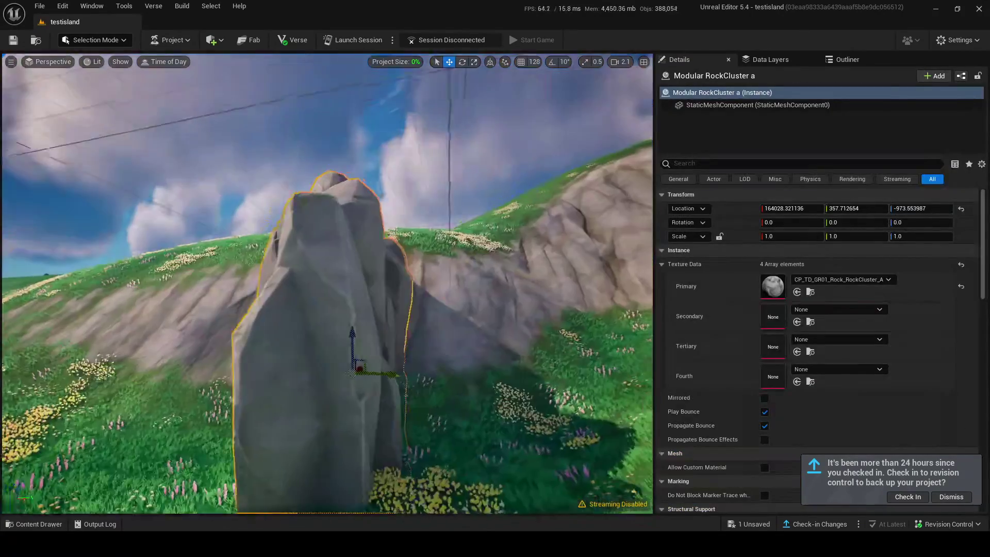
# Rotate the rock cluster about 86° around the vertical axis so it lines up with the cliff
pyautogui.press('e')
pyautogui.moveTo(378, 387); pyautogui.dragTo(301, 387, button='right')
pyautogui.moveTo(431, 382); pyautogui.dragTo(376, 386)
pyautogui.moveTo(376, 387); pyautogui.dragTo(431, 402, button='right')
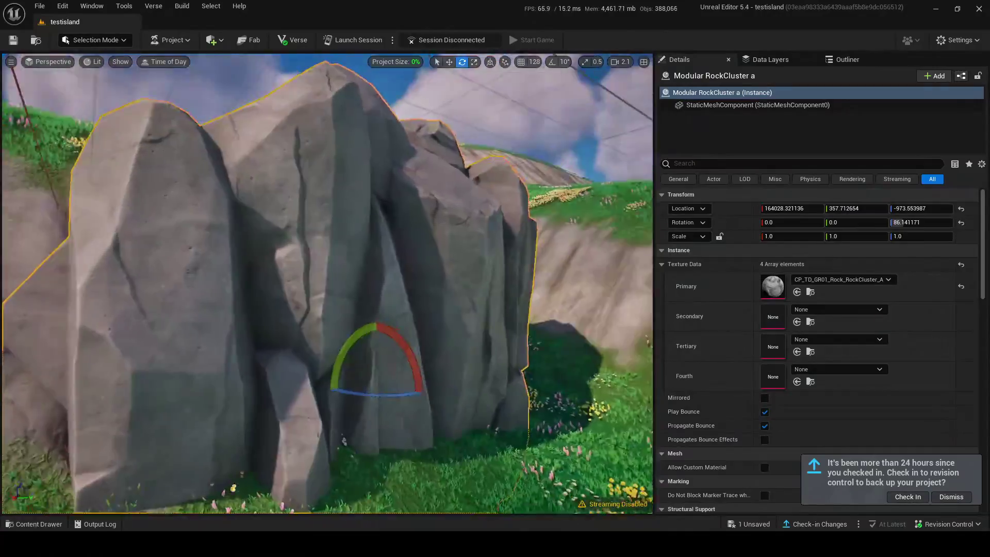
# Move the rock cluster against the cliff face and tilt it about -40° around X to follow the slope
pyautogui.press('w')
pyautogui.moveTo(419, 393); pyautogui.dragTo(415, 302)
pyautogui.moveTo(415, 302); pyautogui.dragTo(376, 310, button='right')
pyautogui.moveTo(480, 333); pyautogui.dragTo(313, 344)
pyautogui.moveTo(313, 345); pyautogui.dragTo(376, 392, button='right')
pyautogui.press('s')
pyautogui.scroll(1, 361, 392)
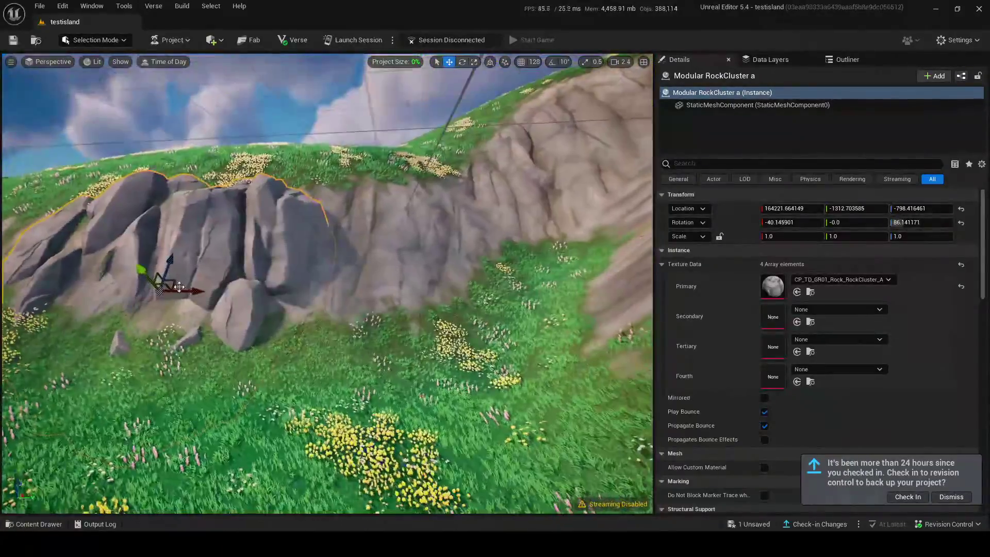
# Duplicate the rock cluster and move the copy along the cliff to about Y 2722
pyautogui.moveTo(215, 278); pyautogui.dragTo(113, 273, button='right')
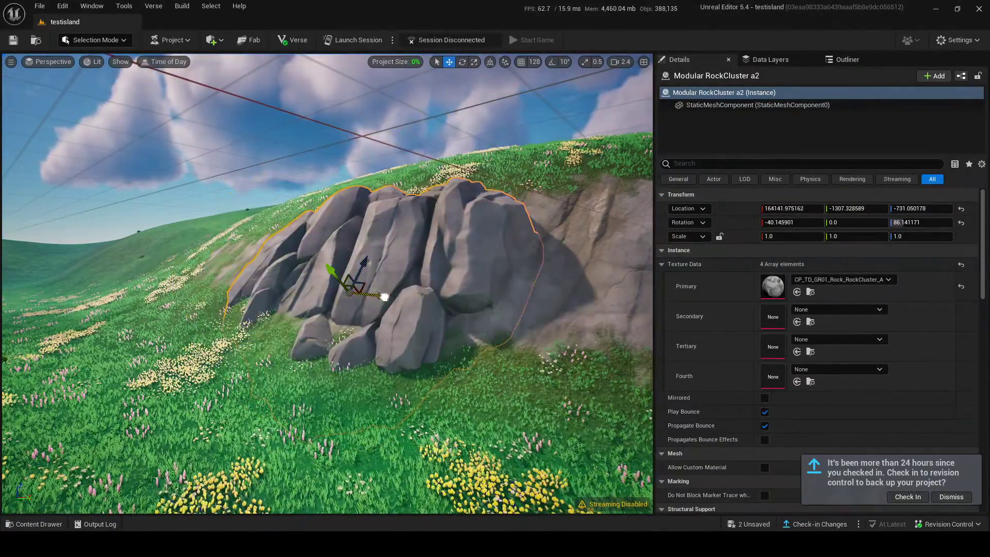
pyautogui.moveTo(384, 297); pyautogui.dragTo(428, 302)
pyautogui.moveTo(428, 302); pyautogui.dragTo(304, 311, button='right')
pyautogui.moveTo(304, 311); pyautogui.dragTo(413, 325)
pyautogui.moveTo(413, 325); pyautogui.dragTo(289, 314, button='right')
# Rotate the copied rock cluster to about -21°, 14°, 144° so it fits the bend in the cliff
pyautogui.press('e')
pyautogui.moveTo(311, 286); pyautogui.dragTo(320, 309)
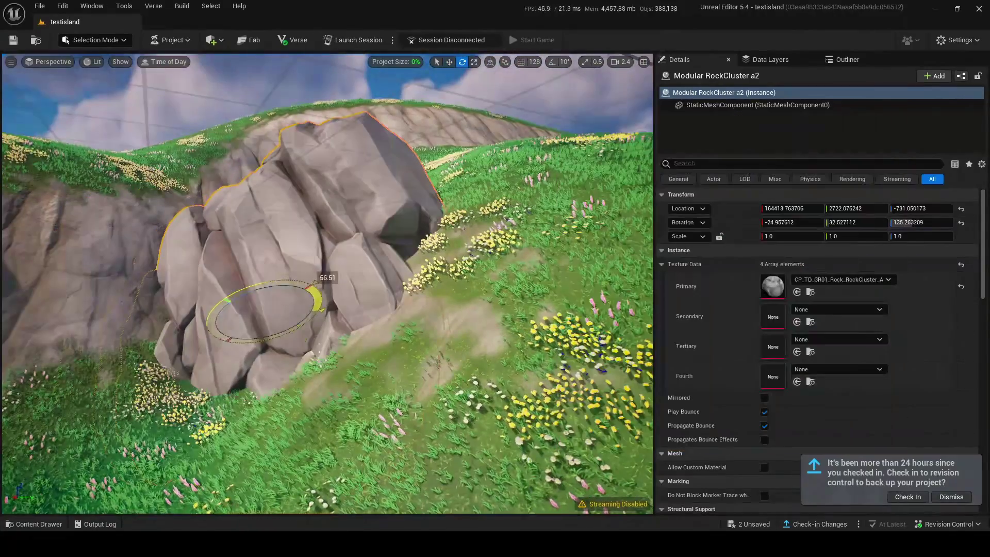
pyautogui.moveTo(327, 312); pyautogui.dragTo(331, 308, button='right')
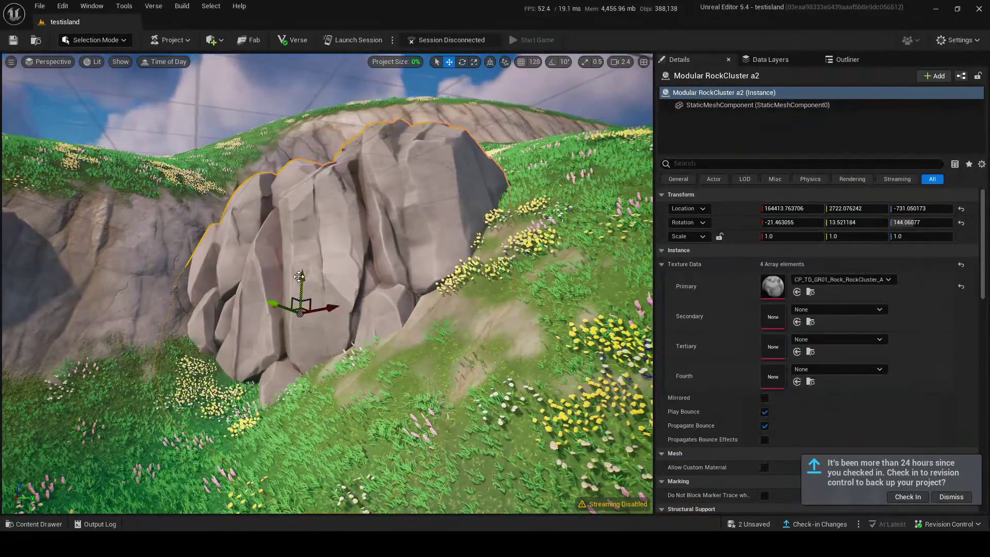
# Duplicate the rock cluster again and fit the third copy into the back of the gully, rotated about -32°, 3°, 89°
pyautogui.moveTo(369, 324); pyautogui.dragTo(394, 320, button='right')
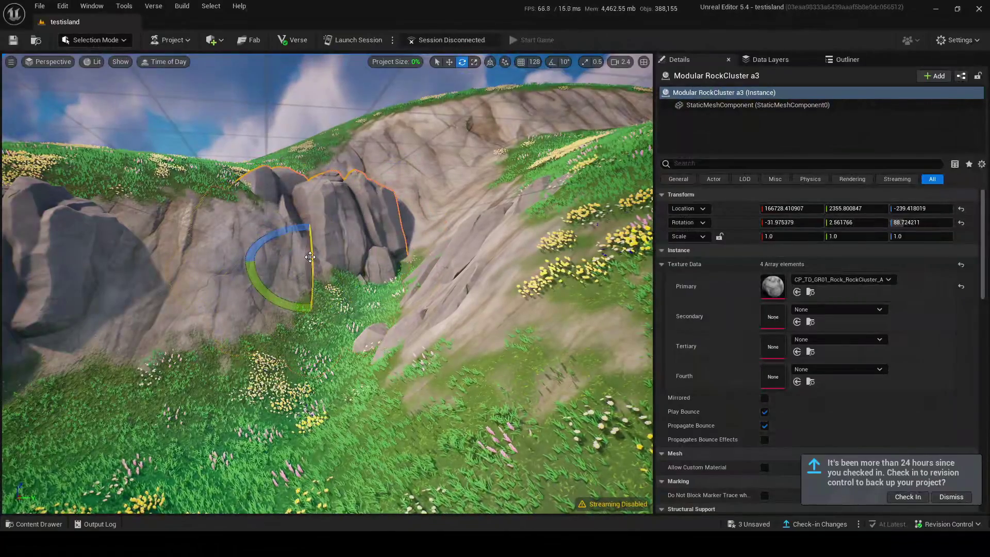
pyautogui.moveTo(240, 214); pyautogui.dragTo(304, 211, button='right')
pyautogui.press('w')
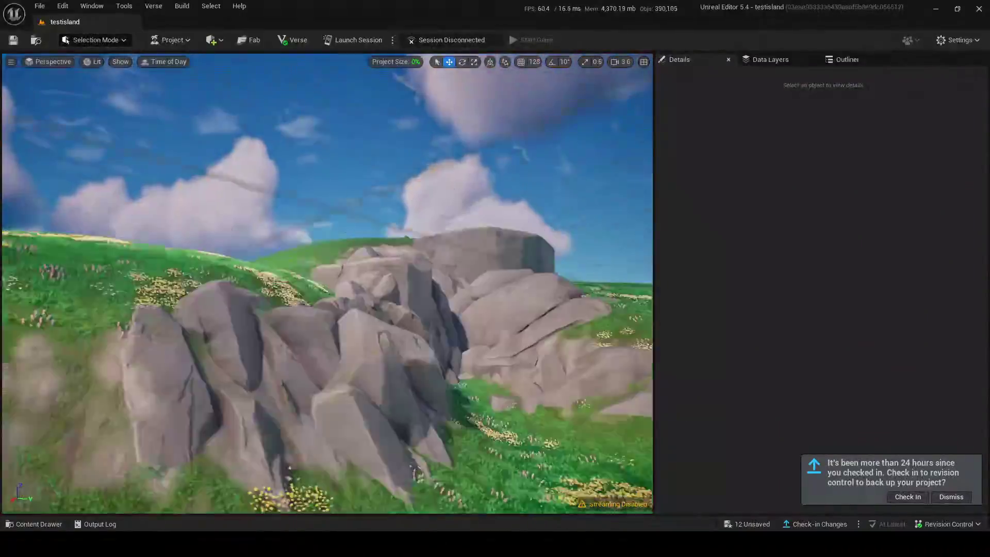
# Inspect the rock formation from several angles, selecting the ModularCliff A Build piece to examine its faces and flat top
pyautogui.moveTo(328, 283); pyautogui.dragTo(263, 361, button='right')
pyautogui.scroll(-1, 327, 283)
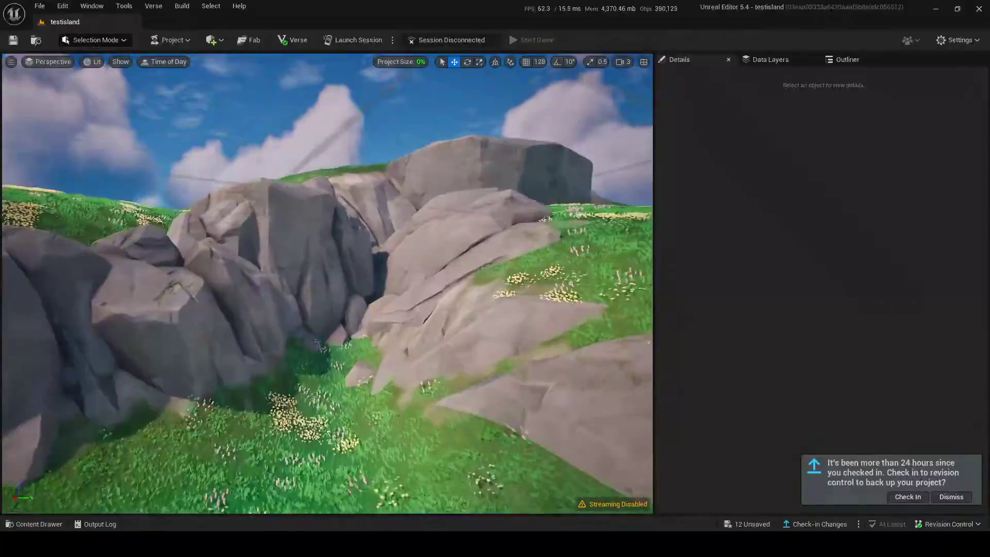
pyautogui.moveTo(327, 283)
pyautogui.mouseDown(button='right')
pyautogui.moveTo(289, 309)
pyautogui.moveTo(322, 305)
pyautogui.moveTo(368, 209)
pyautogui.moveTo(309, 271)
pyautogui.moveTo(309, 243)
pyautogui.moveTo(310, 286)
pyautogui.mouseUp(button='right')
pyautogui.click(329, 278)
pyautogui.click(310, 272)
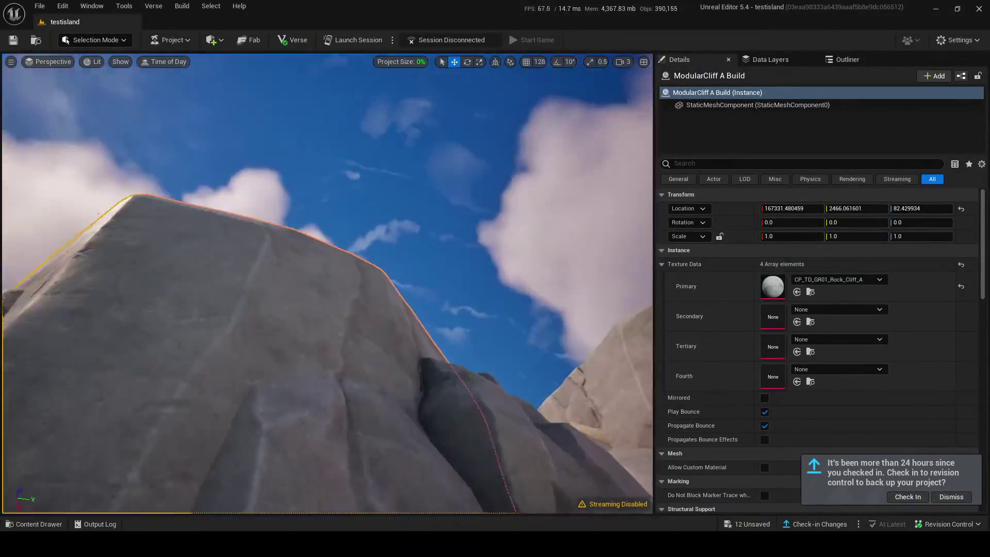
pyautogui.moveTo(327, 283); pyautogui.dragTo(307, 291, button='right')
pyautogui.click(321, 385)
pyautogui.moveTo(320, 384); pyautogui.dragTo(289, 428, button='right')
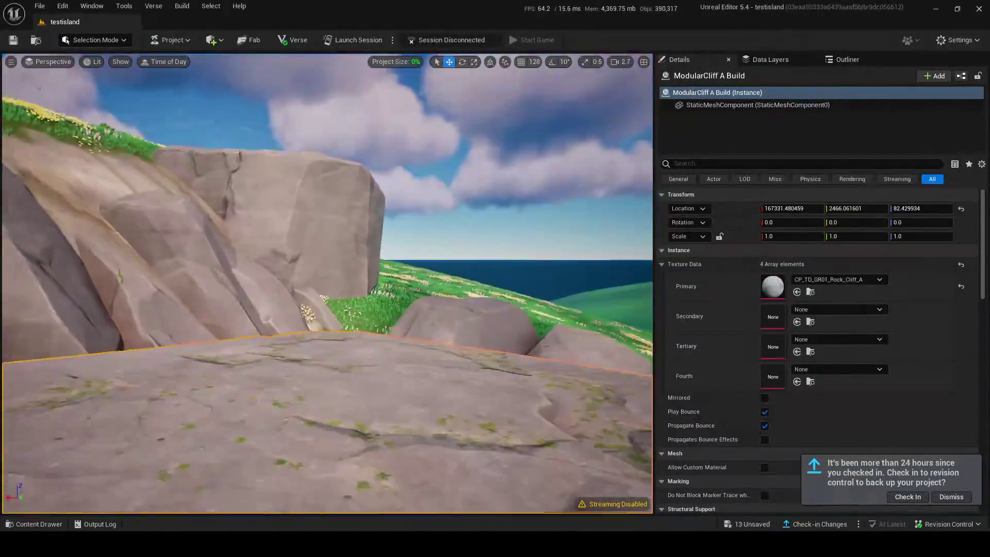
pyautogui.moveTo(297, 366); pyautogui.dragTo(172, 367, button='right')
pyautogui.scroll(4, 297, 366)
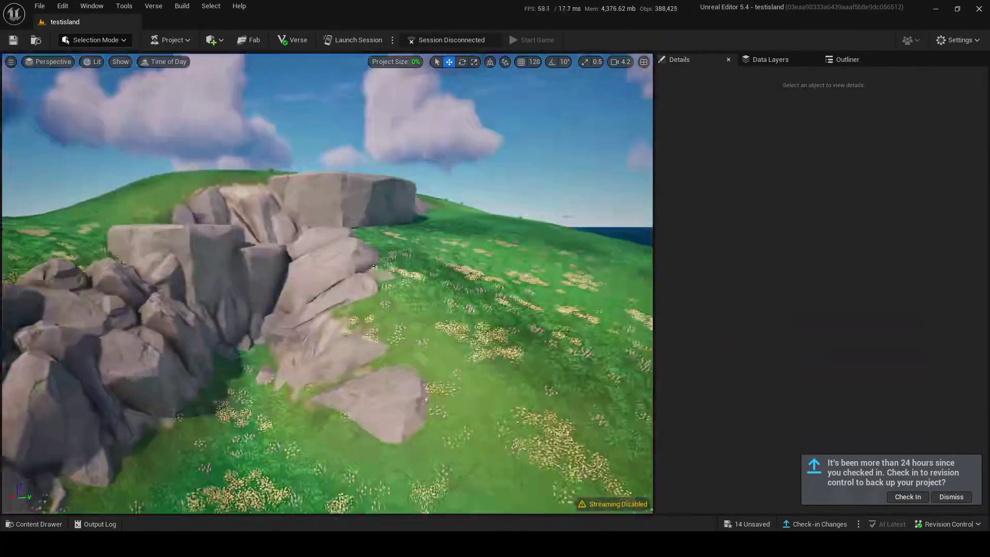
pyautogui.moveTo(320, 367); pyautogui.dragTo(288, 361, button='right')
# Open the content library and try a search for "foilege", then clear the term
pyautogui.click(39, 524)
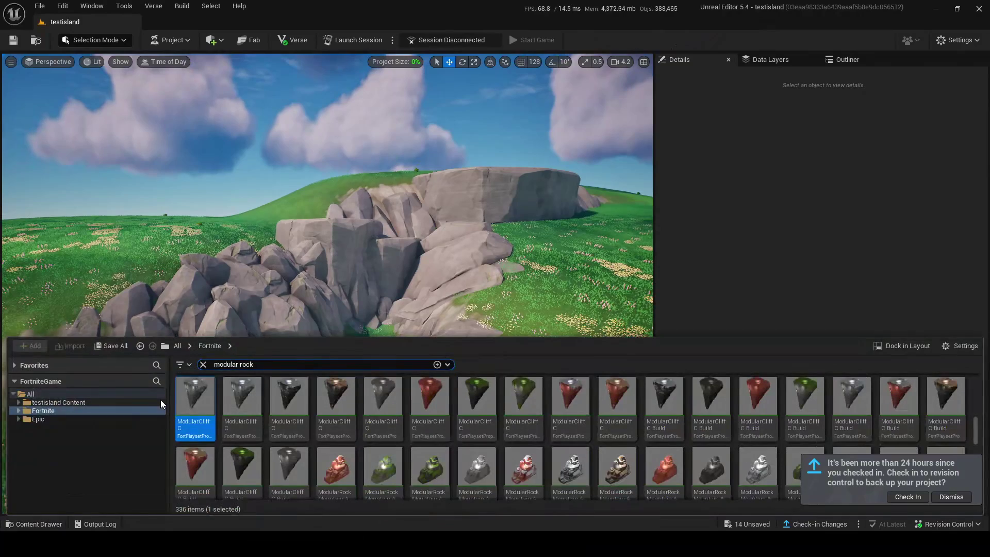
pyautogui.hotkey('ctrl', 'a')
pyautogui.write('foilege')
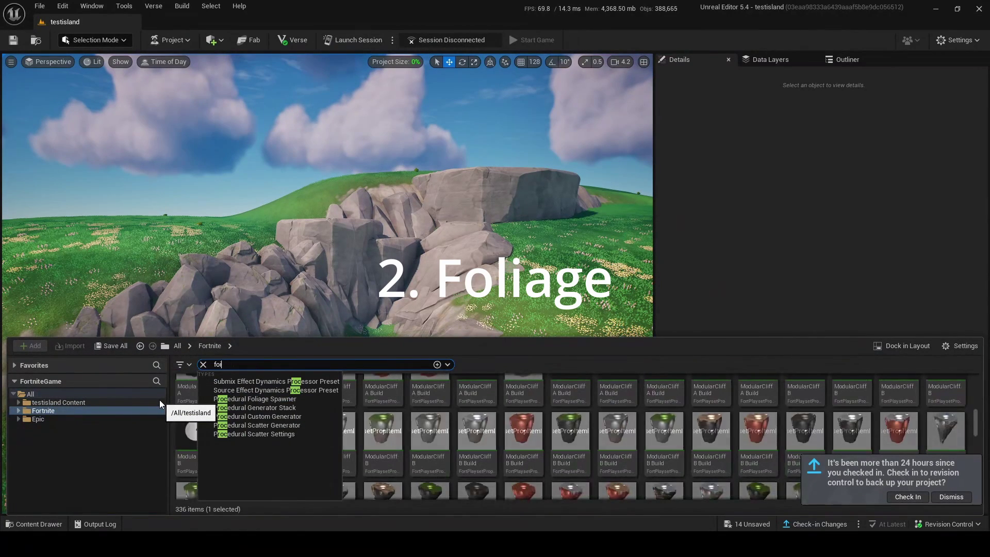
pyautogui.press('BackSpace')
pyautogui.press('BackSpace')
pyautogui.press('BackSpace')
pyautogui.press('BackSpace')
pyautogui.press('BackSpace')
pyautogui.press('BackSpace')
pyautogui.press('BackSpace')
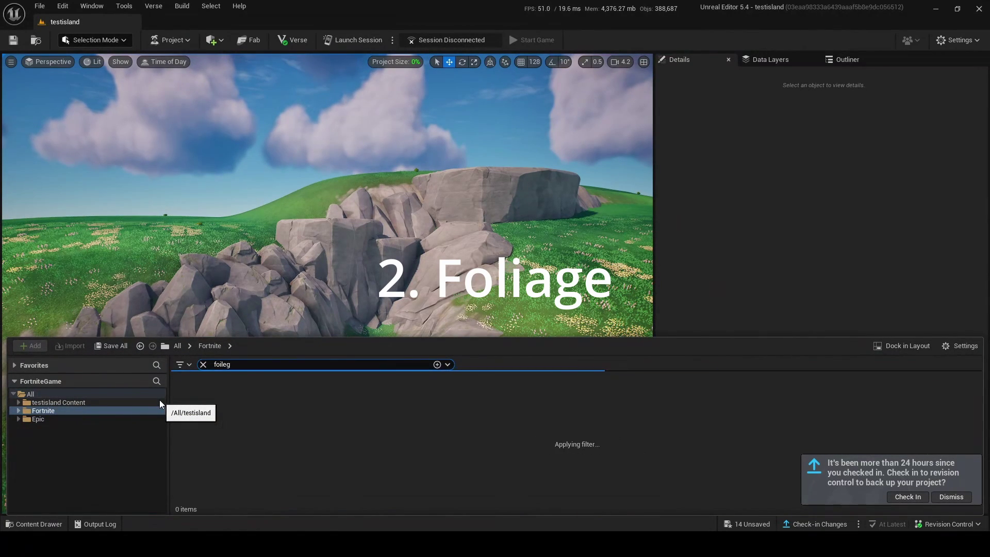
# Search the Fortnite content for "tree" and place Asteria Pine Tree 1 on the grass beside the rocks
pyautogui.write('tree')
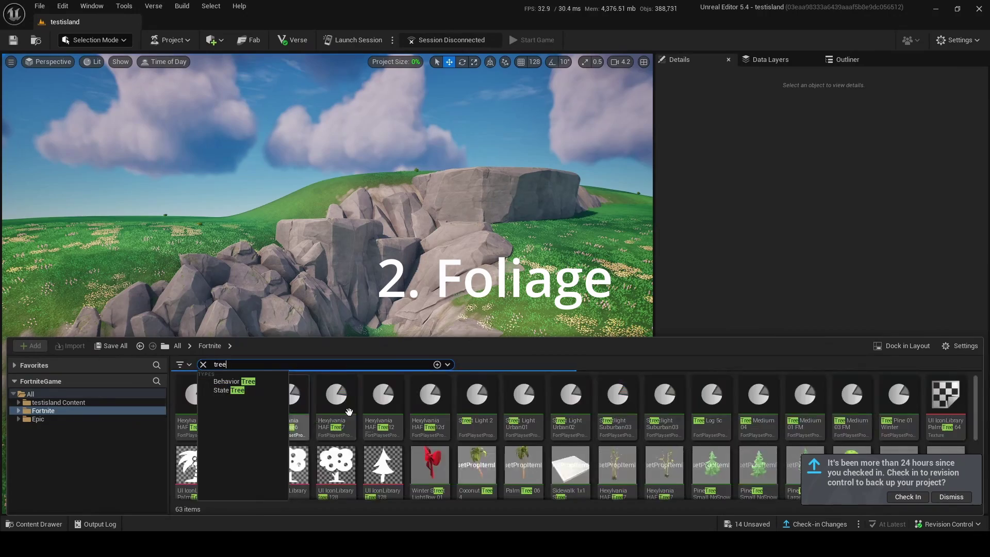
pyautogui.scroll(-1, 474, 412)
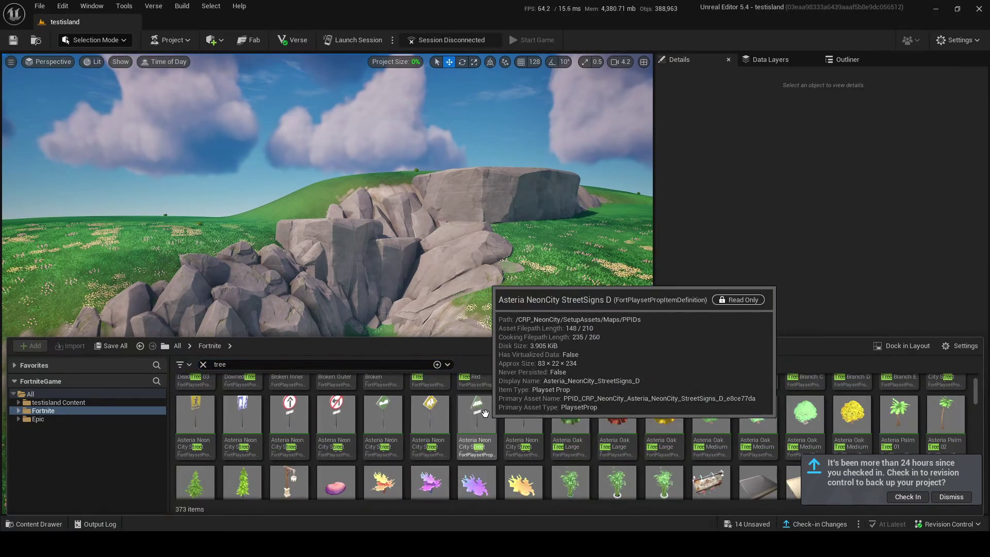
pyautogui.moveTo(244, 490); pyautogui.dragTo(453, 226)
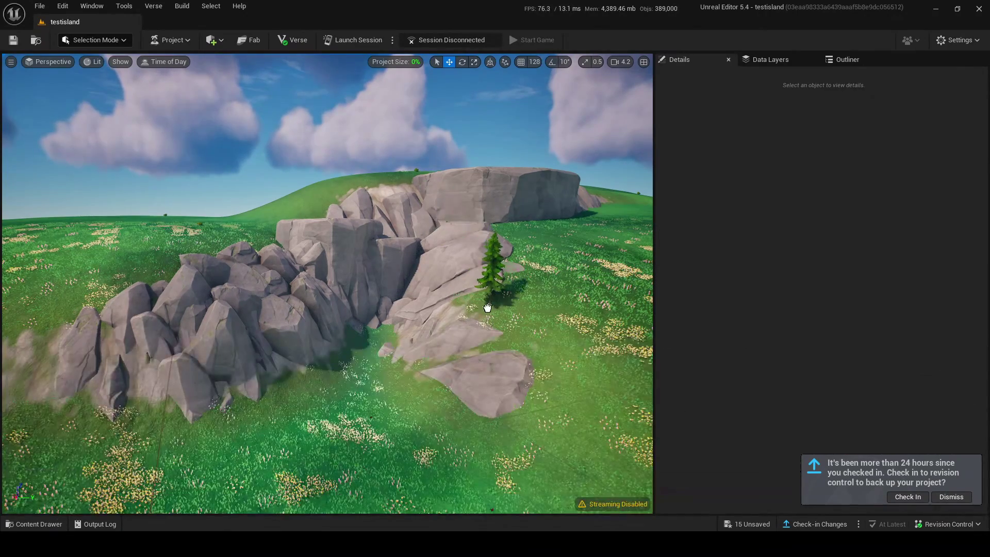
pyautogui.moveTo(487, 308); pyautogui.dragTo(488, 307)
pyautogui.moveTo(487, 308); pyautogui.dragTo(552, 304, button='right')
pyautogui.press('w')
pyautogui.scroll(-3, 487, 307)
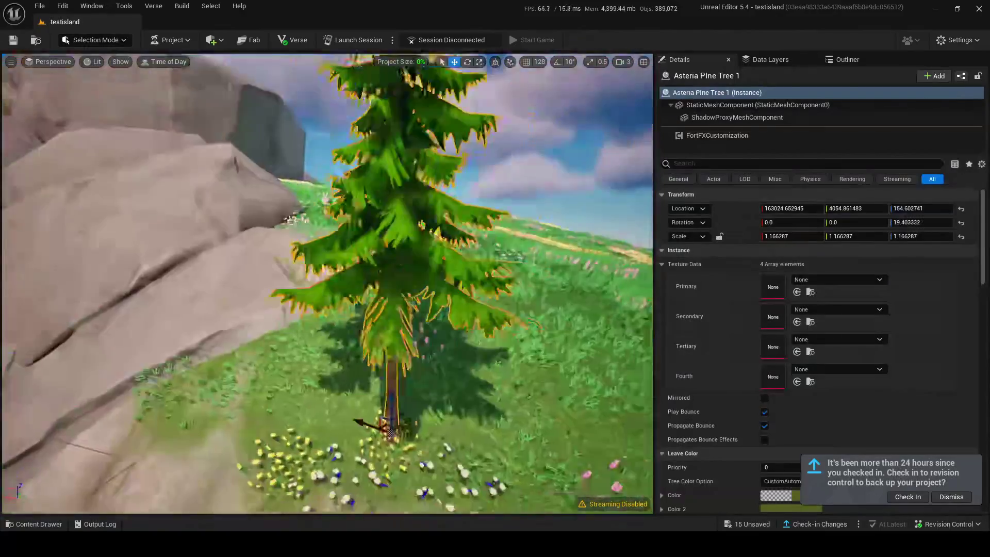
# Place an Asteria Pine Small Tree from the tree assets on the grass beside the tall pine
pyautogui.click(51, 521)
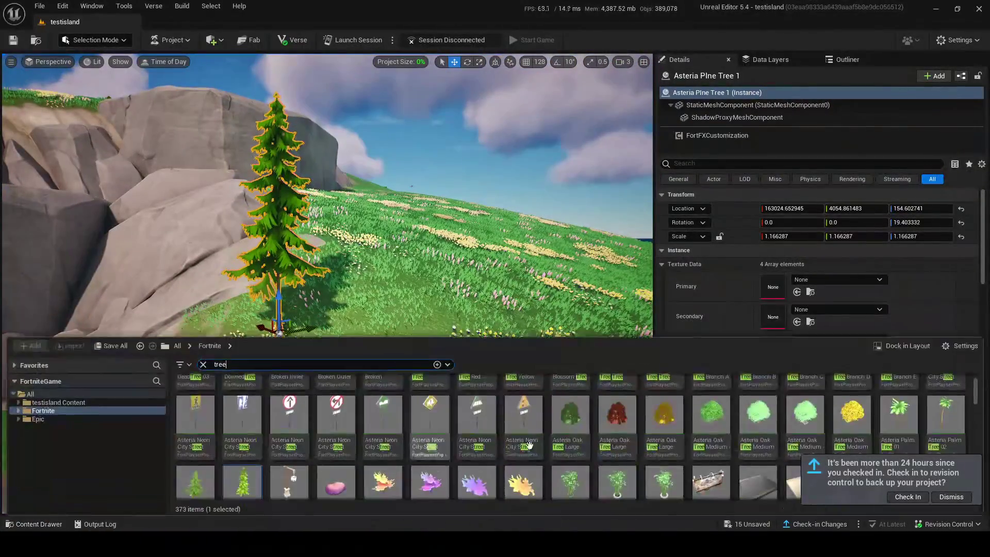
pyautogui.scroll(-3, 573, 443)
pyautogui.scroll(3, 576, 443)
pyautogui.scroll(-1, 576, 444)
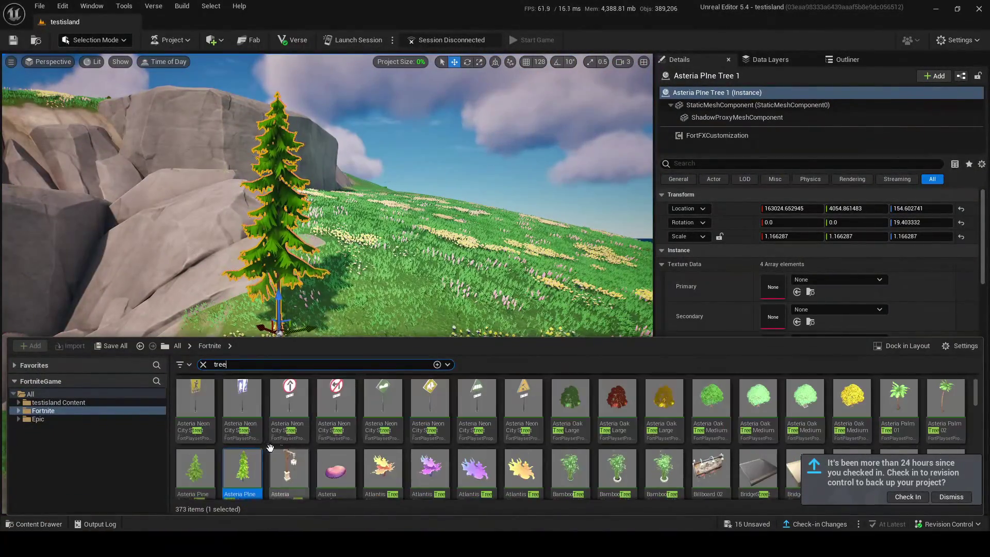
pyautogui.moveTo(202, 468); pyautogui.dragTo(367, 293)
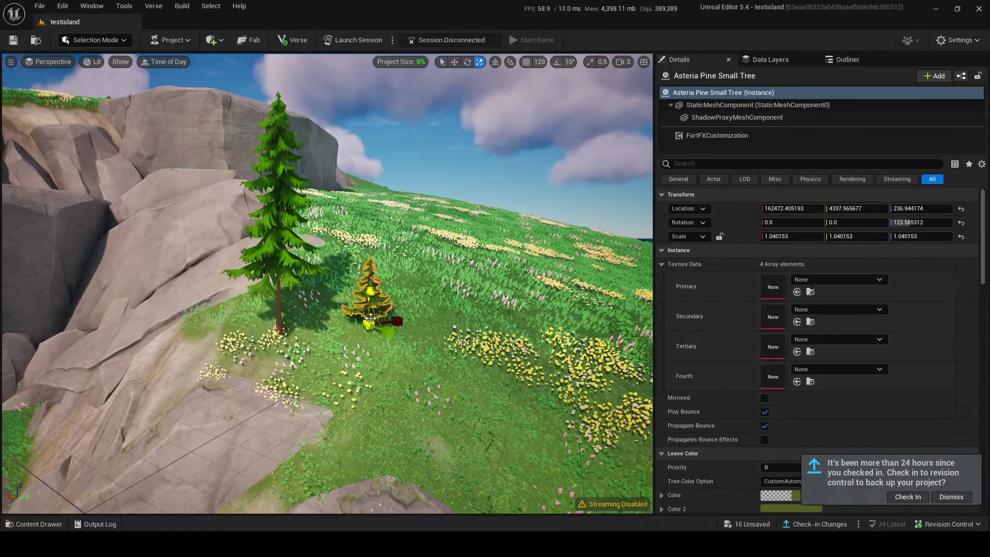
# Enlarge the small pine to a scale of about 2.13 and stretch the tall pine's height scale to about 1.49
pyautogui.moveTo(325, 386); pyautogui.dragTo(325, 372)
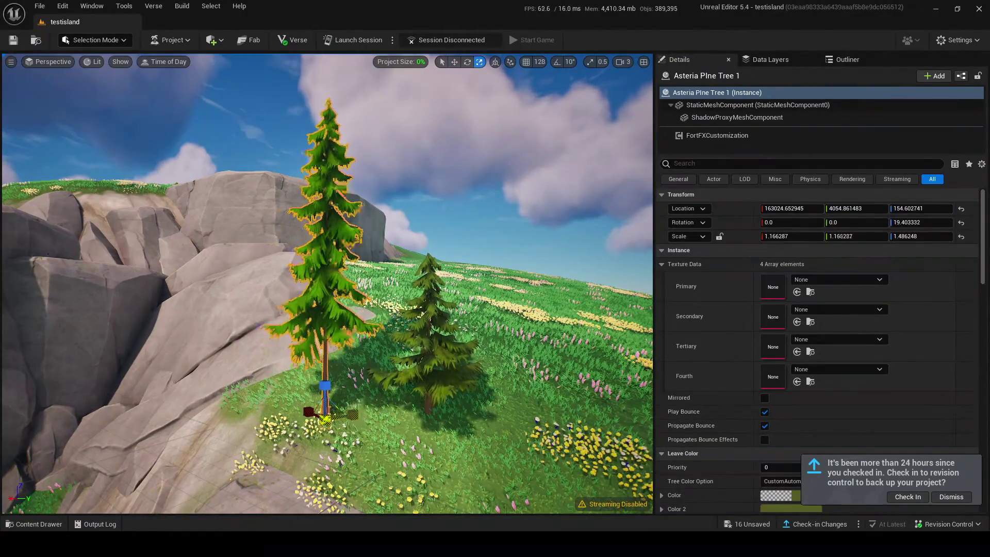
pyautogui.press('s')
pyautogui.moveTo(327, 283)
pyautogui.mouseDown(button='right')
pyautogui.moveTo(294, 283)
pyautogui.moveTo(330, 283)
pyautogui.mouseUp(button='right')
pyautogui.press('w')
# Widen the tall pine to about 1.62 by 1.76 and place a duplicate of it uphill beside the rocks
pyautogui.moveTo(326, 315); pyautogui.dragTo(326, 319)
pyautogui.press('w')
pyautogui.moveTo(389, 350)
pyautogui.mouseDown(button='right')
pyautogui.moveTo(412, 350)
pyautogui.moveTo(389, 350)
pyautogui.mouseUp(button='right')
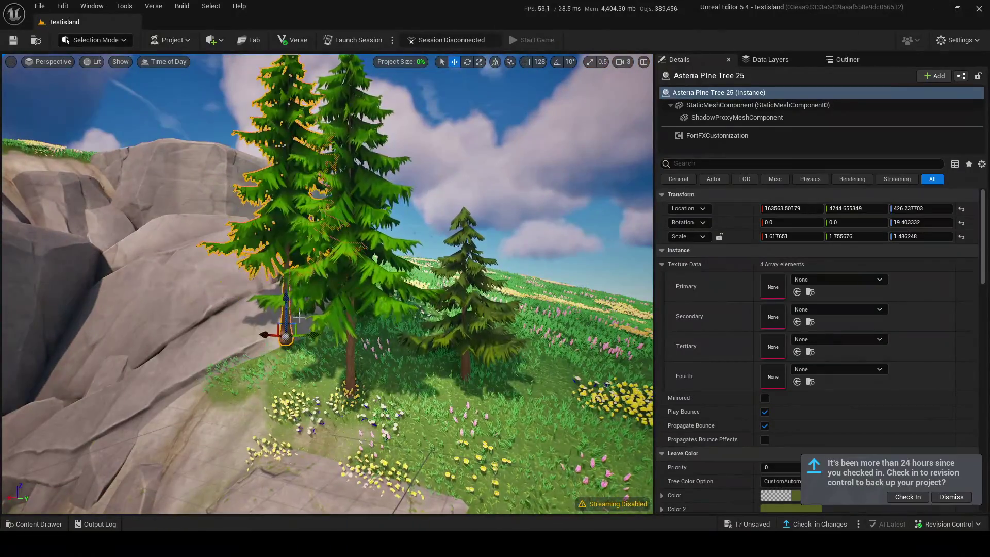
# Select the small pine standing beside the two tall pines
pyautogui.moveTo(433, 301); pyautogui.dragTo(433, 292)
pyautogui.press('d')
pyautogui.moveTo(329, 318); pyautogui.dragTo(351, 330, button='right')
pyautogui.click(328, 317)
pyautogui.click(329, 318)
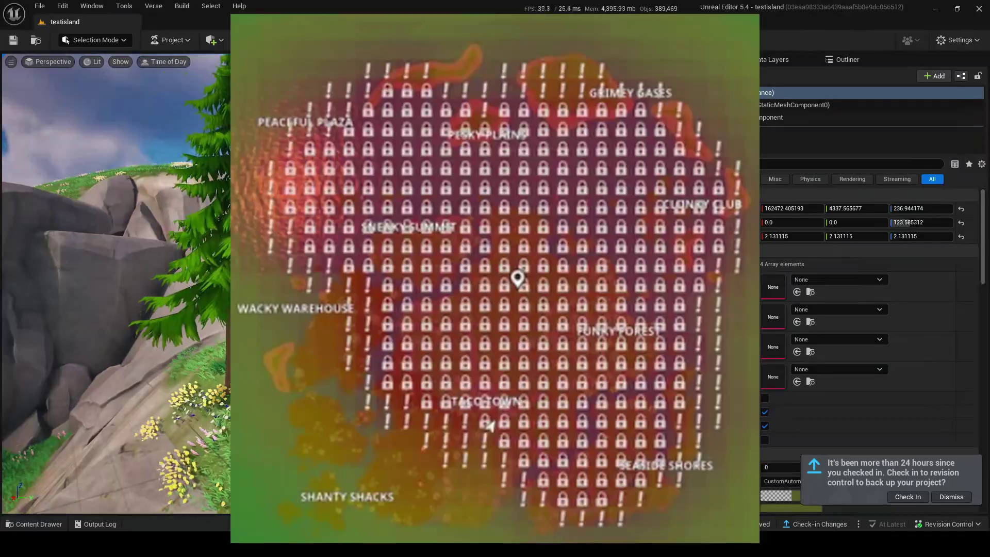
# Shift the small pine on the grass and stretch the tall pine behind it higher
pyautogui.moveTo(420, 389); pyautogui.dragTo(428, 389)
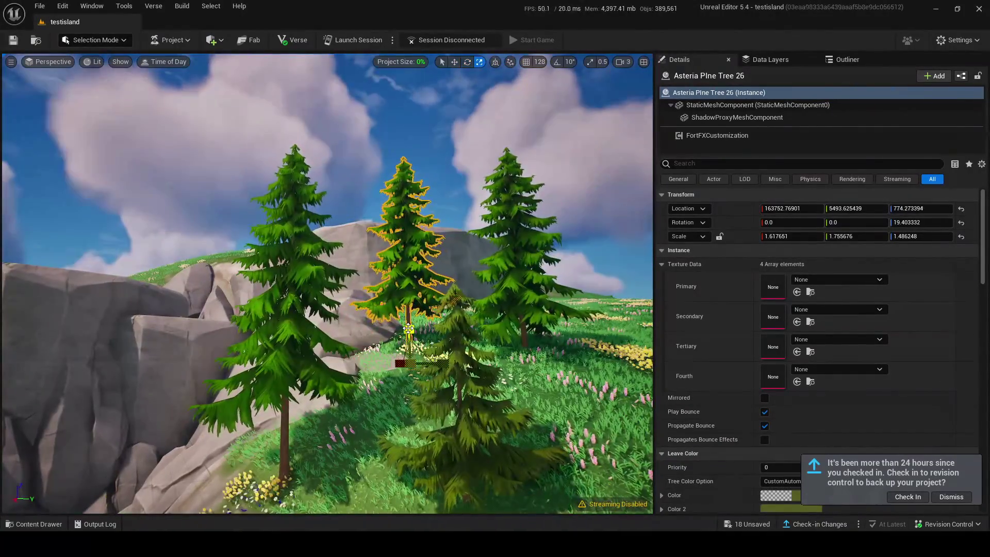
pyautogui.moveTo(408, 329); pyautogui.dragTo(408, 298)
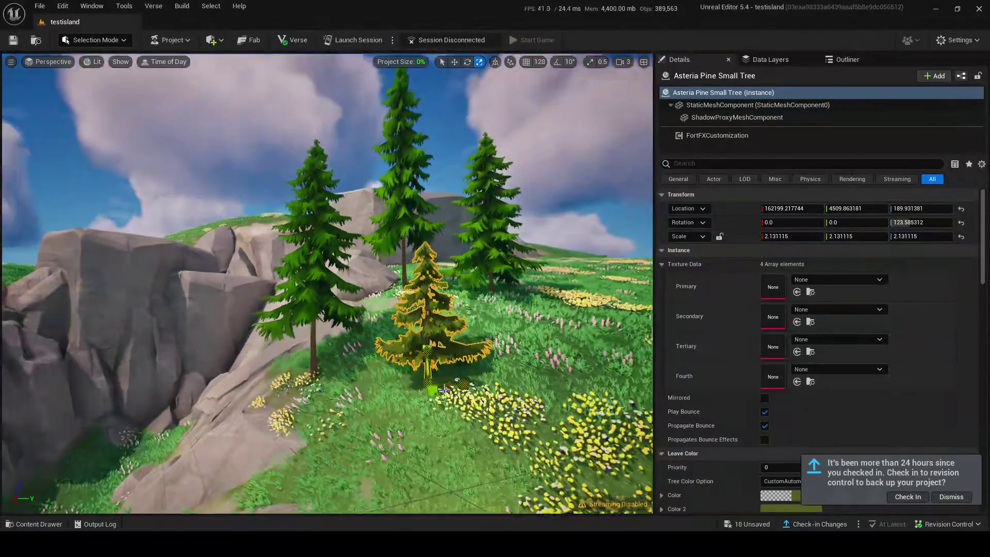
pyautogui.click(312, 355)
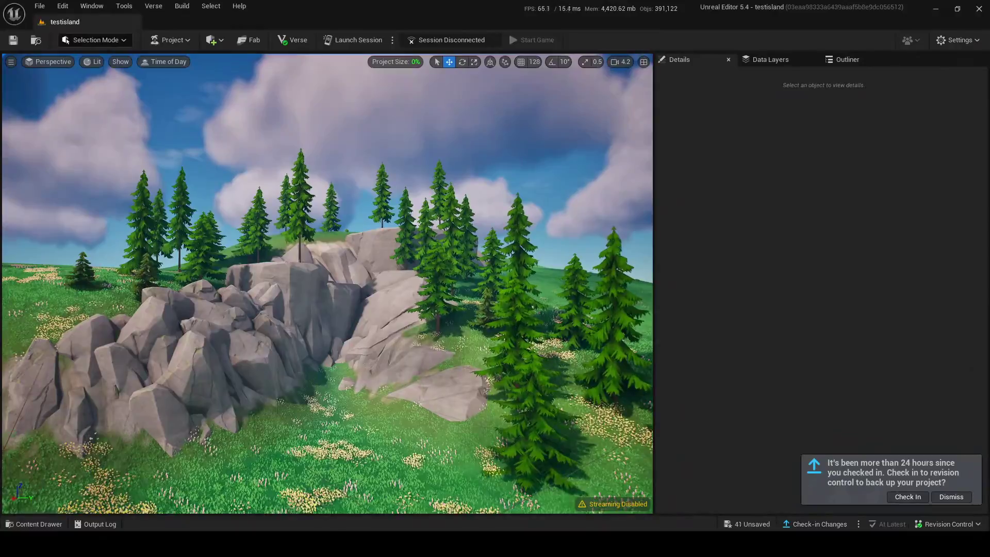
# Search the Fortnite assets for bush and place a BigBush on the grass behind the flat rock
pyautogui.moveTo(327, 283); pyautogui.dragTo(387, 278, button='right')
pyautogui.scroll(-1, 328, 283)
pyautogui.press('s')
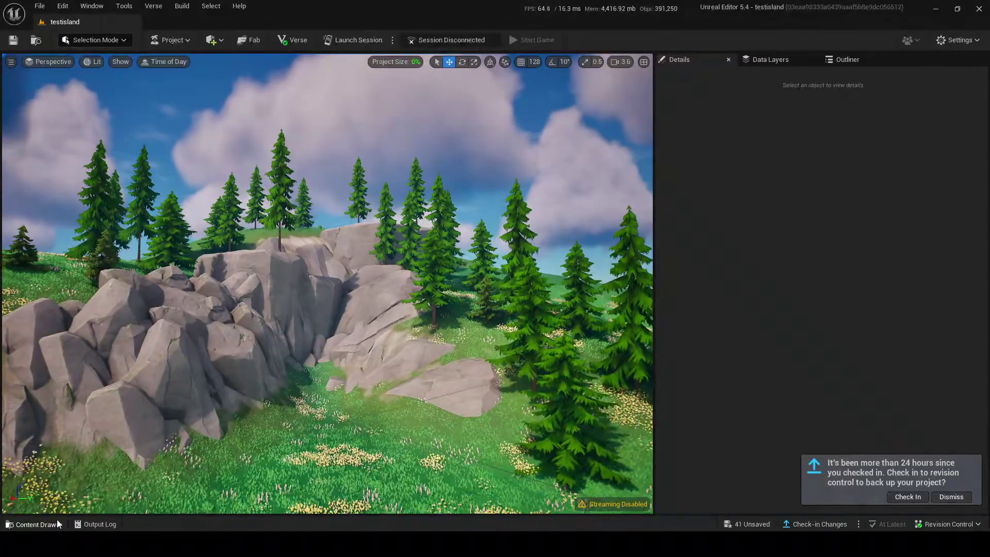
pyautogui.click(56, 524)
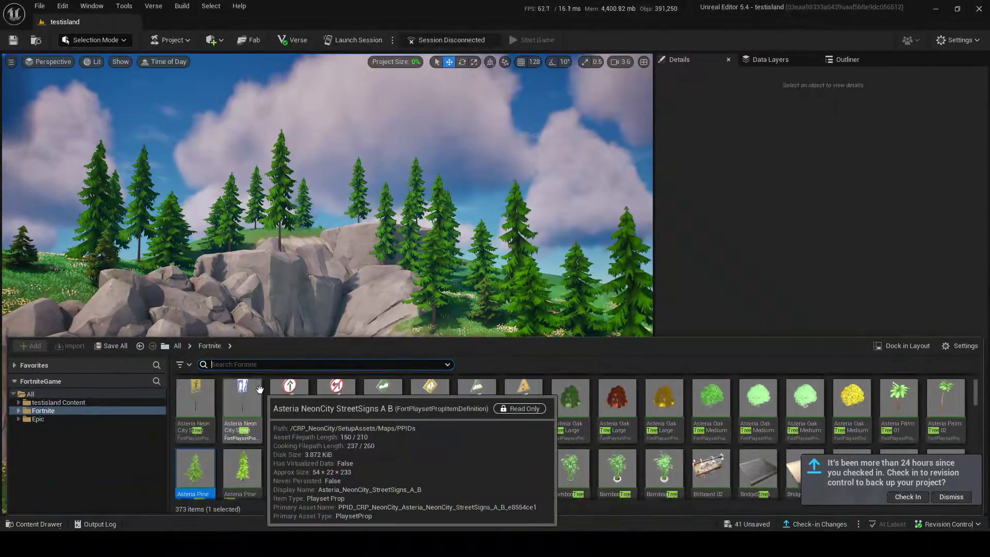
pyautogui.write('bush')
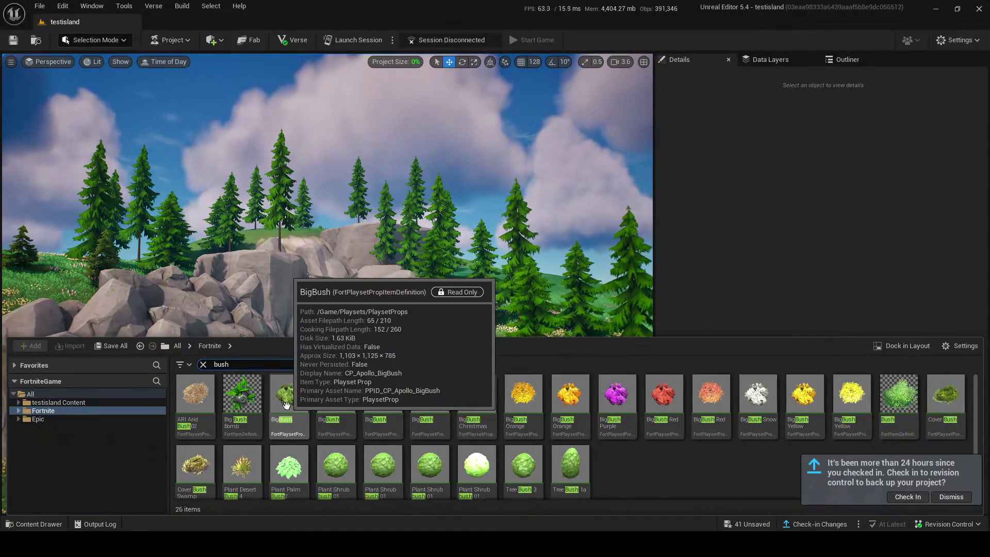
pyautogui.moveTo(287, 405); pyautogui.dragTo(363, 225)
pyautogui.moveTo(440, 340); pyautogui.dragTo(438, 338)
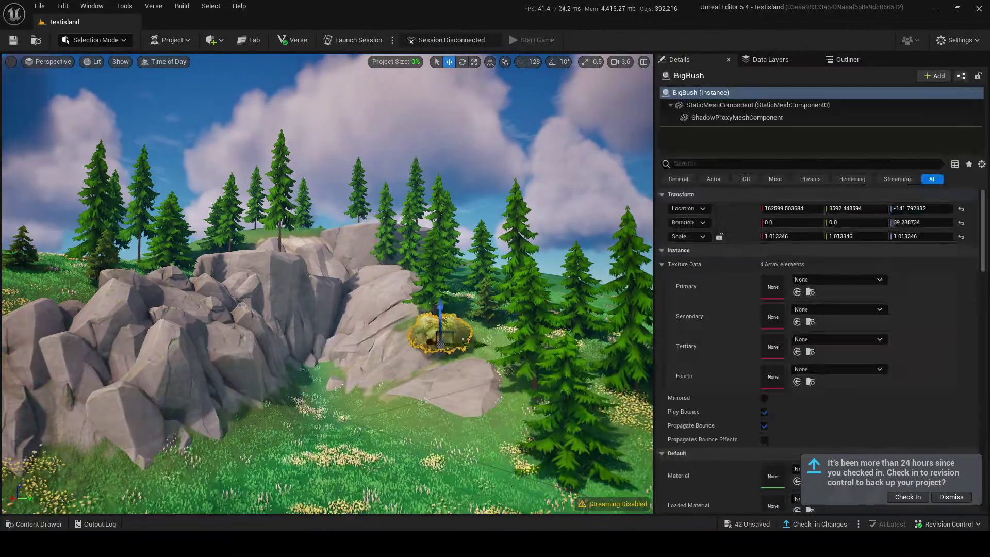
# Enlarge the bush to a scale of about 1.76 and lower it into the ground behind the flat rock
pyautogui.press('f')
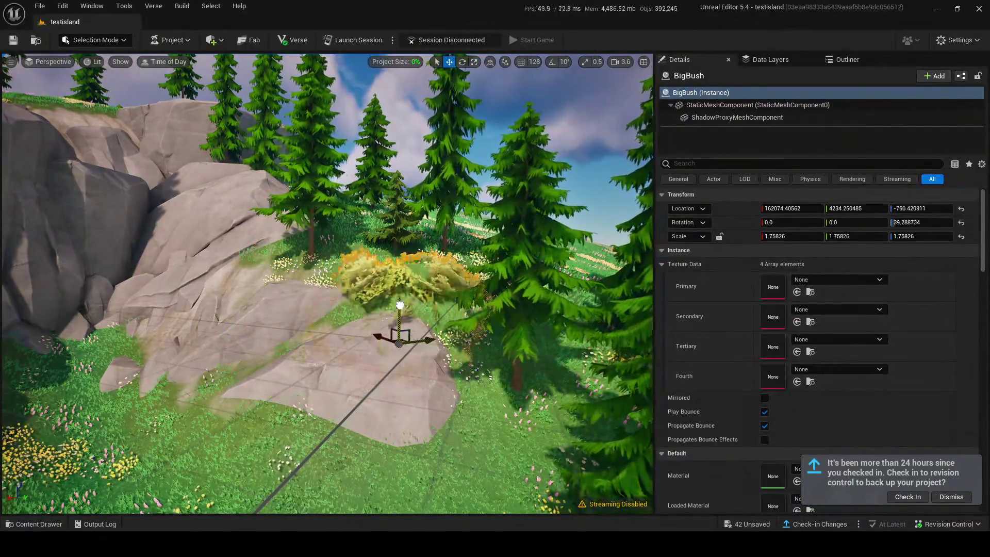
pyautogui.press('w')
pyautogui.moveTo(399, 305)
pyautogui.mouseDown(button='right')
pyautogui.moveTo(448, 305)
pyautogui.moveTo(438, 320)
pyautogui.moveTo(448, 340)
pyautogui.moveTo(407, 315)
pyautogui.mouseUp(button='right')
pyautogui.scroll(-3, 407, 315)
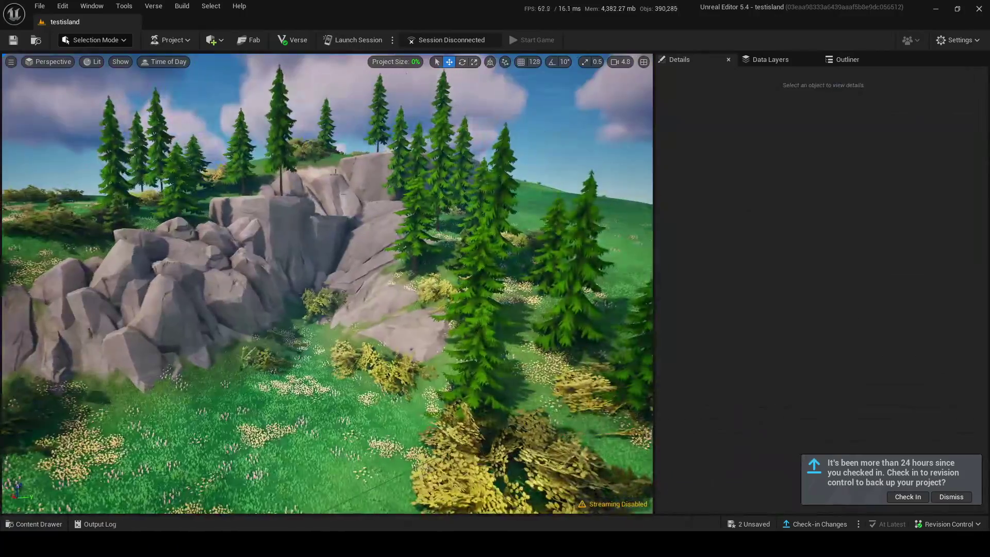
# Inspect the arrangement of bushes and pines around the cliff from close up and from far away
pyautogui.moveTo(323, 101)
pyautogui.mouseDown(button='right')
pyautogui.moveTo(201, 145)
pyautogui.moveTo(289, 97)
pyautogui.moveTo(319, 87)
pyautogui.moveTo(323, 100)
pyautogui.mouseUp(button='right')
pyautogui.press('w')
pyautogui.scroll(-3, 323, 102)
pyautogui.moveTo(327, 283); pyautogui.dragTo(407, 283, button='right')
pyautogui.press('w')
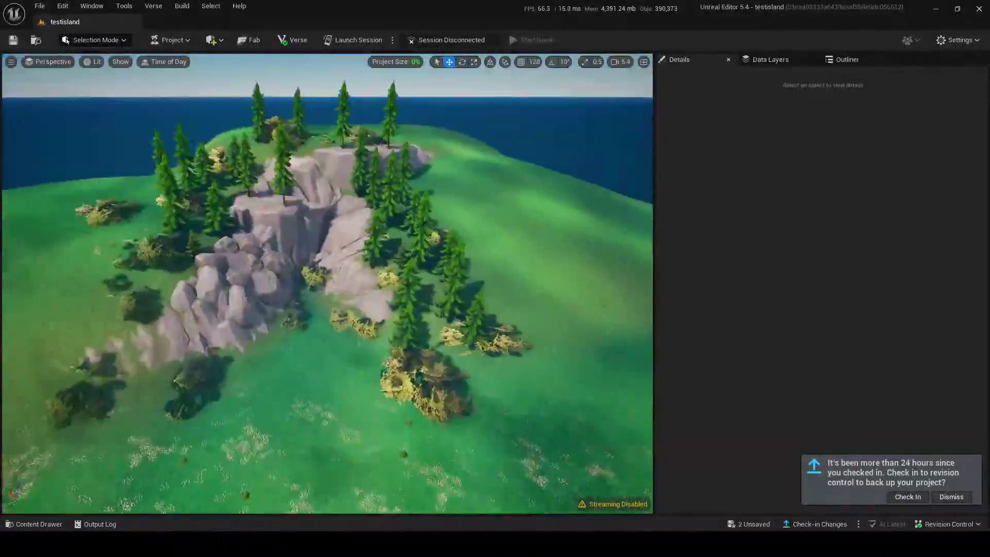
pyautogui.press('w')
pyautogui.moveTo(327, 283)
pyautogui.mouseDown(button='right')
pyautogui.moveTo(326, 273)
pyautogui.moveTo(327, 291)
pyautogui.mouseUp(button='right')
pyautogui.press('s')
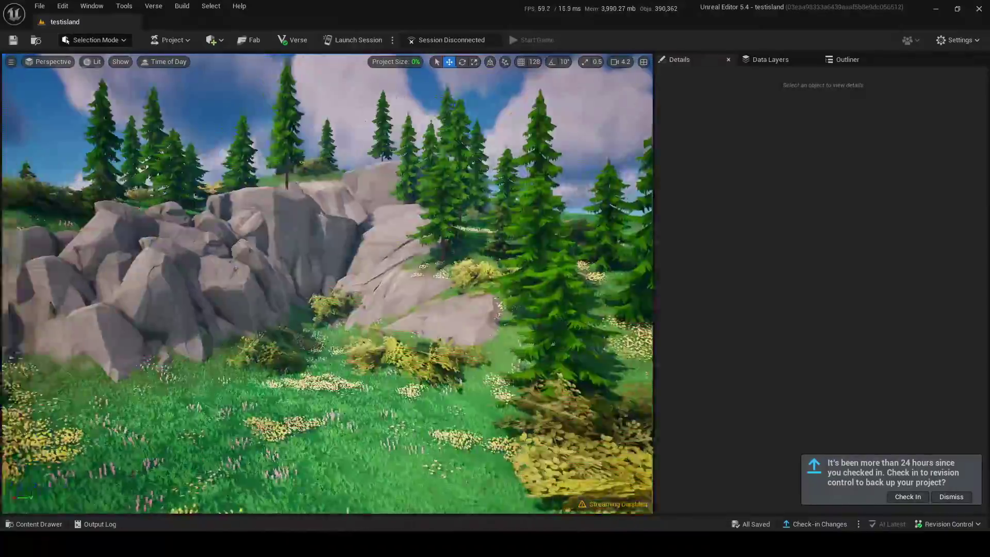
pyautogui.press('s')
pyautogui.moveTo(327, 283); pyautogui.dragTo(379, 296, button='right')
# Search the Fortnite assets for background and browse the results down to the mountain meshes
pyautogui.hotkey('ctrl', 'space')
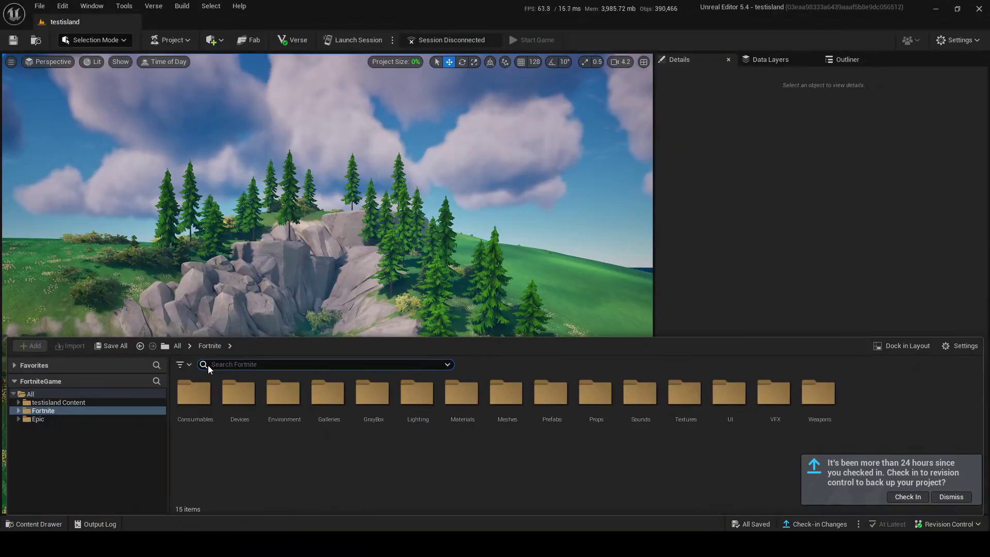
pyautogui.hotkey('ctrl', 'space')
pyautogui.moveTo(209, 365); pyautogui.dragTo(183, 288, button='right')
pyautogui.click(6, 523)
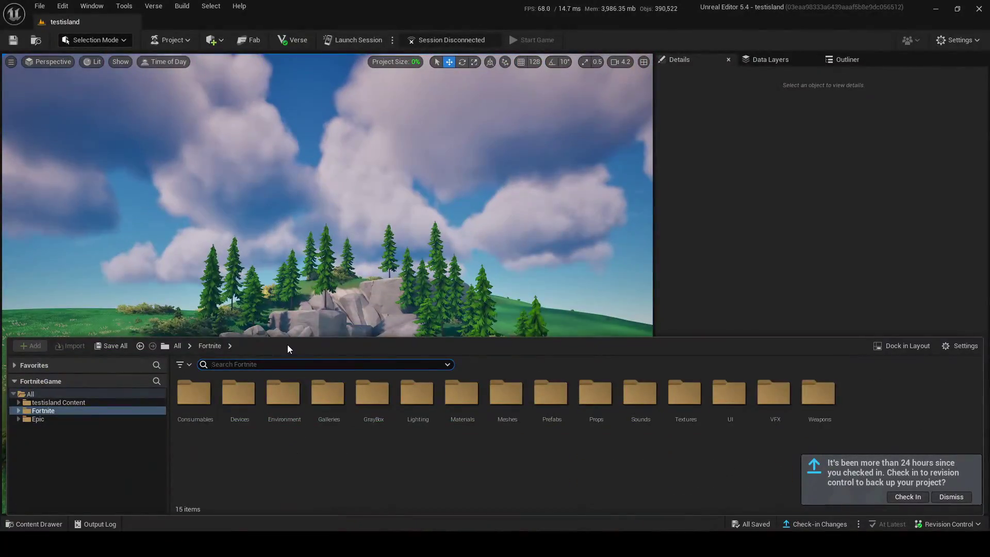
pyautogui.write('r')
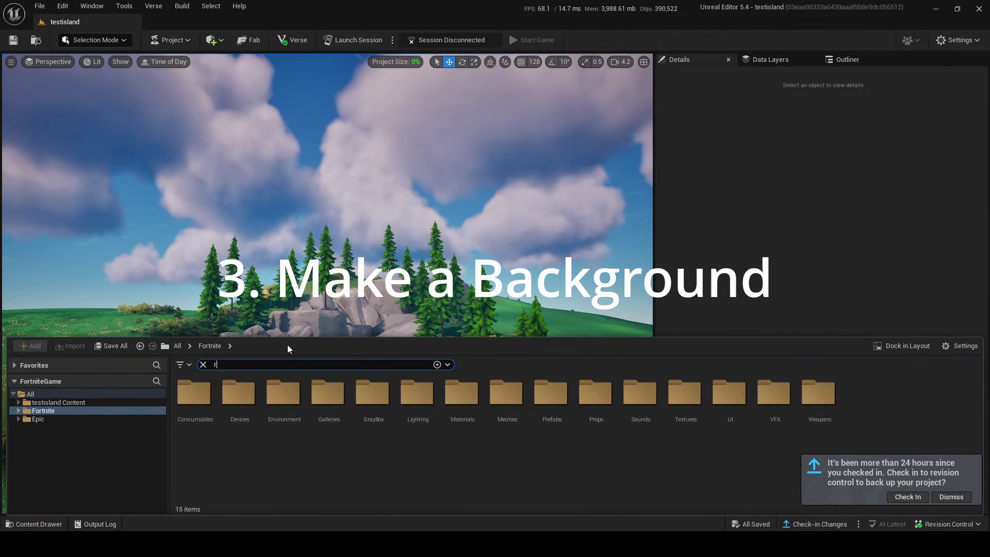
pyautogui.press('BackSpace')
pyautogui.write('b')
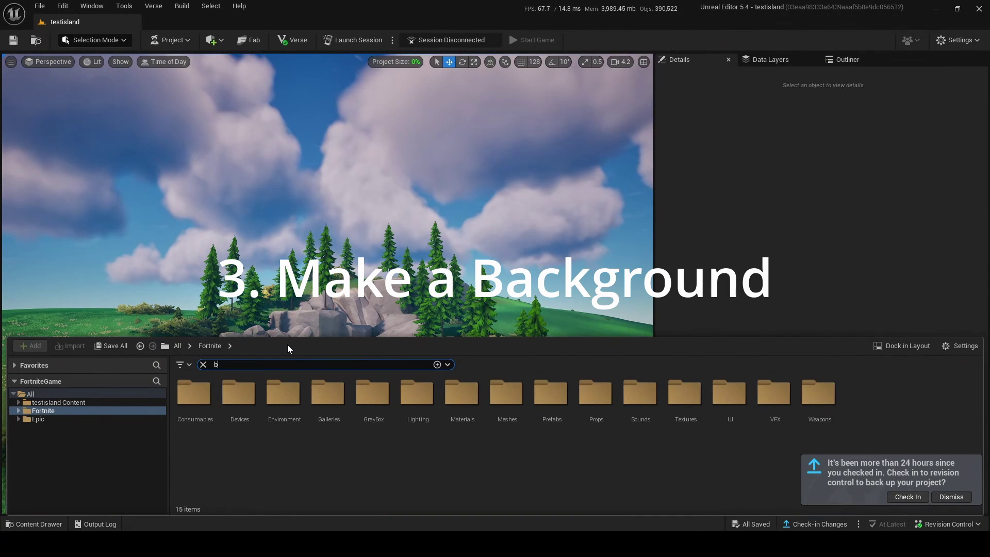
pyautogui.press('BackSpace')
pyautogui.write('background')
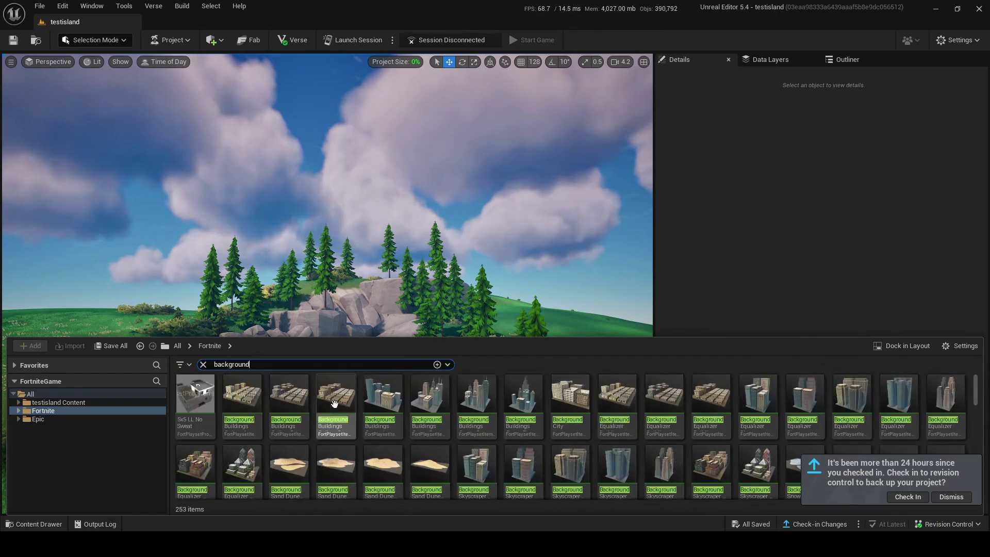
pyautogui.scroll(-20, 504, 457)
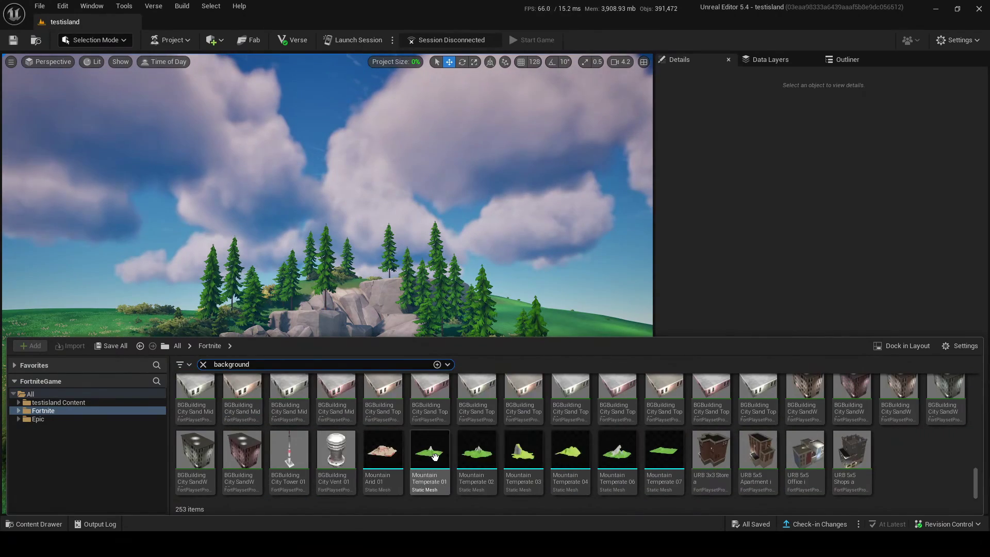
# Place the Mountain Temperate 06 backdrop behind the island, scaled to about 6.85 in Y and 3.70 in Z
pyautogui.moveTo(621, 473); pyautogui.dragTo(289, 317)
pyautogui.moveTo(289, 316); pyautogui.dragTo(320, 255, button='right')
pyautogui.scroll(5, 320, 255)
pyautogui.moveTo(319, 255); pyautogui.dragTo(268, 222)
pyautogui.press('r')
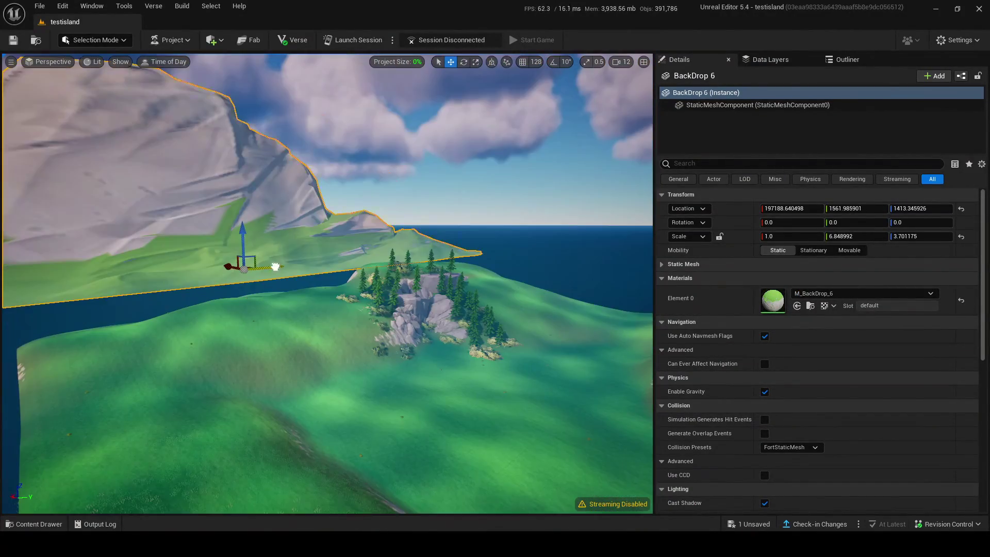
# Move the backdrop mountain to a Y location of about 34636 and push it out to X about 640373
pyautogui.moveTo(274, 265); pyautogui.dragTo(391, 247)
pyautogui.moveTo(392, 247); pyautogui.dragTo(336, 216, button='right')
pyautogui.scroll(-3, 335, 216)
pyautogui.moveTo(284, 247); pyautogui.dragTo(361, 248, button='right')
pyautogui.press('a')
pyautogui.press('w')
pyautogui.scroll(4, 327, 284)
pyautogui.press('s')
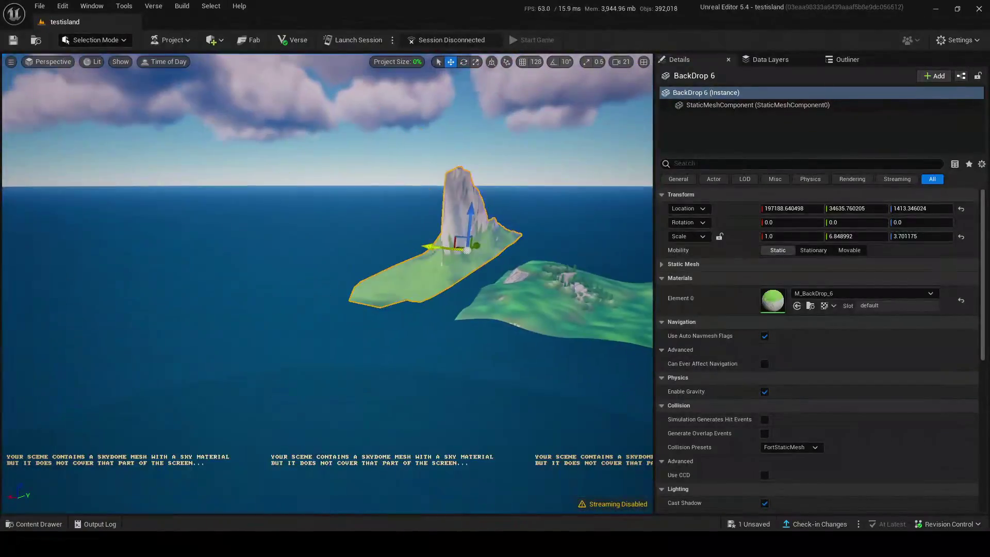
pyautogui.moveTo(429, 246); pyautogui.dragTo(10, 203)
# Examine the distant backdrop mountain from above the cliff and from grass level
pyautogui.moveTo(328, 247); pyautogui.dragTo(232, 248, button='right')
pyautogui.press('w')
pyautogui.scroll(-6, 232, 248)
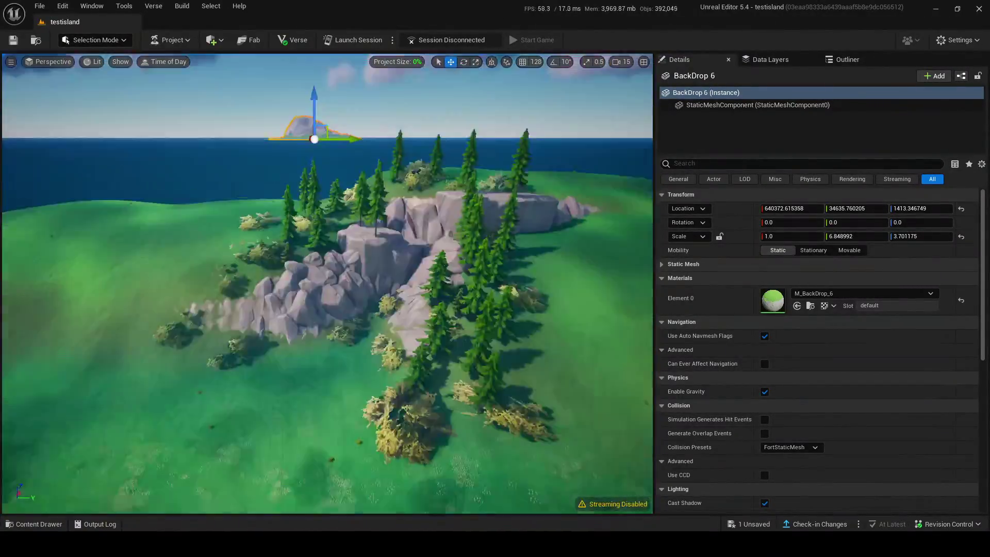
pyautogui.press('w')
pyautogui.moveTo(218, 284); pyautogui.dragTo(201, 217, button='right')
pyautogui.scroll(-3, 200, 217)
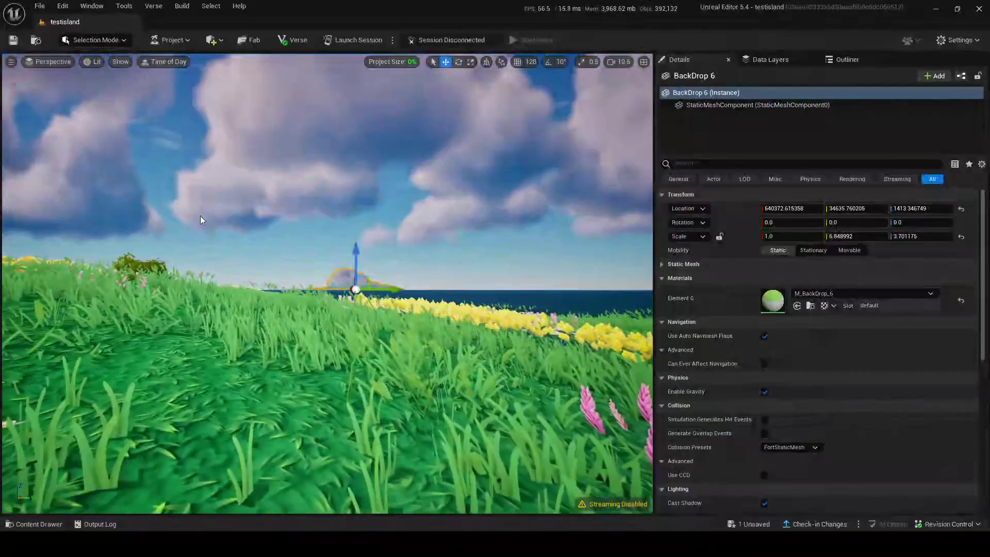
pyautogui.rightClick(346, 285)
pyautogui.moveTo(441, 169)
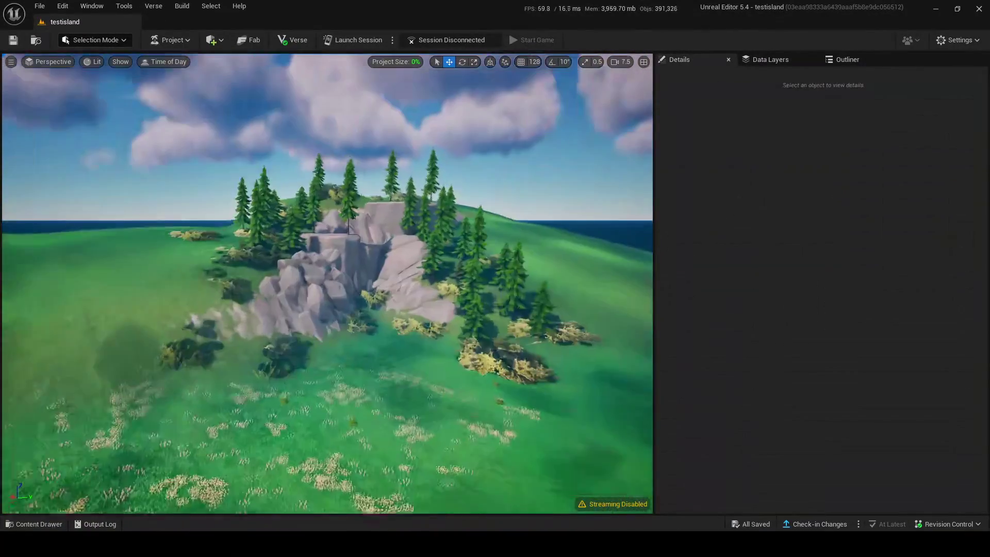
# Search the Fortnite assets for modular and place a Modular Rock Mountain a1 on the hill beyond the boulders
pyautogui.click(58, 519)
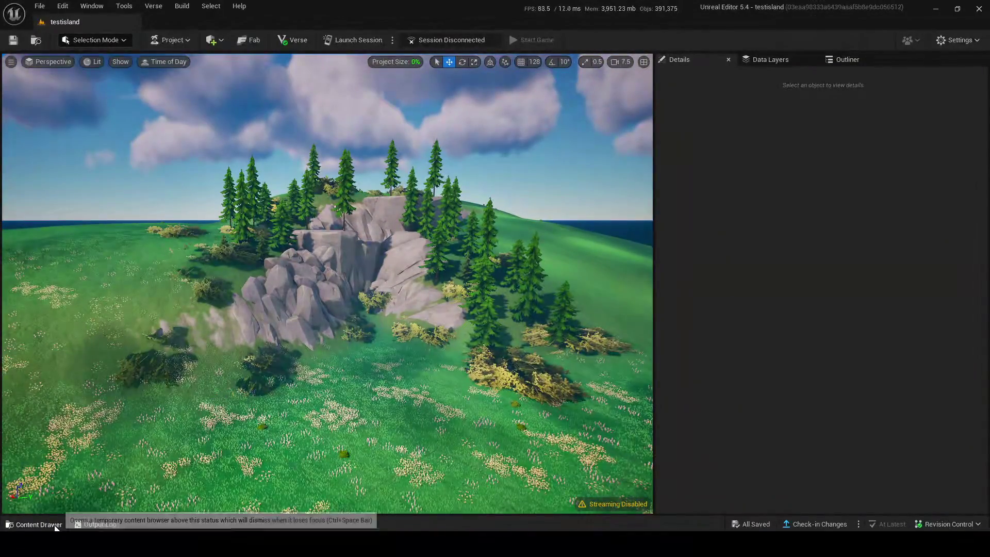
pyautogui.write('modular')
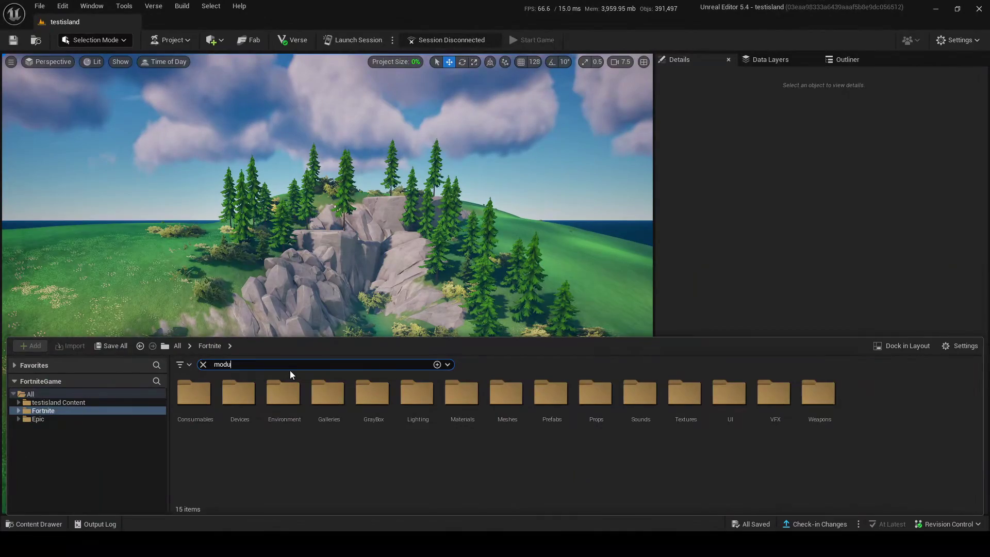
pyautogui.scroll(-2, 532, 451)
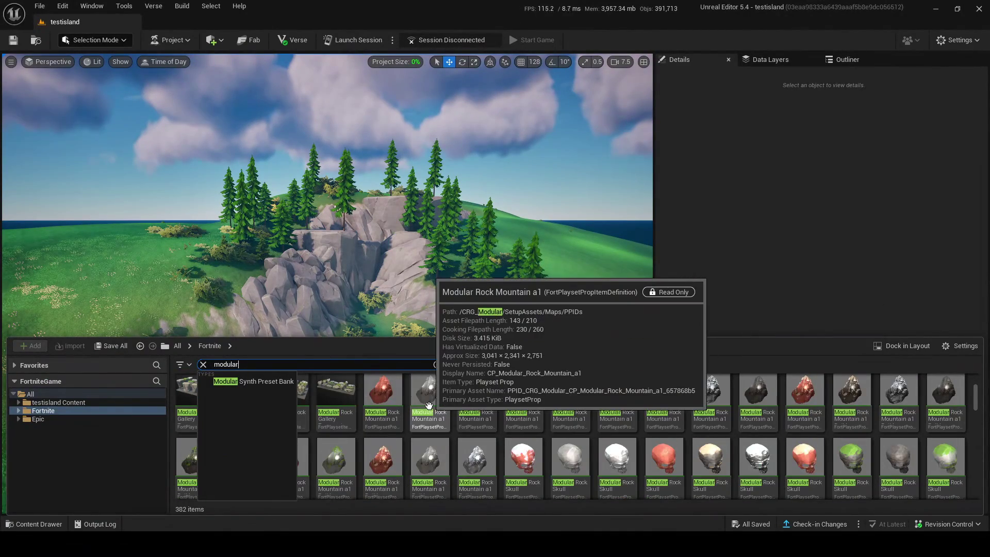
pyautogui.moveTo(428, 406); pyautogui.dragTo(298, 226)
pyautogui.moveTo(298, 281)
pyautogui.mouseDown(button='right')
pyautogui.moveTo(206, 281)
pyautogui.moveTo(298, 281)
pyautogui.mouseUp(button='right')
pyautogui.press('r')
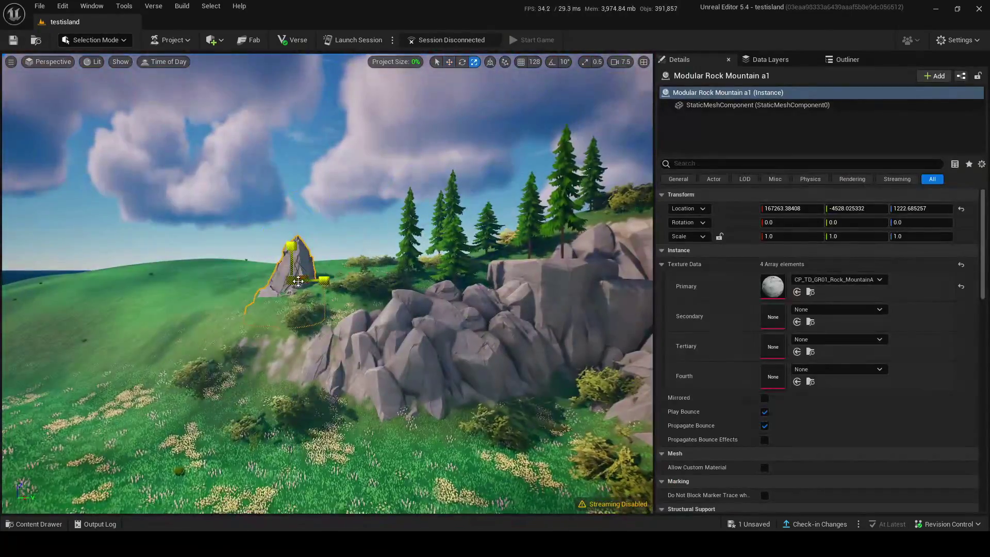
# Enlarge the rock mountain uniformly to about 9.62 and move it back behind the cliff to X about 178968
pyautogui.moveTo(298, 281); pyautogui.dragTo(312, 298)
pyautogui.press('w')
pyautogui.moveTo(311, 298)
pyautogui.mouseDown(button='right')
pyautogui.moveTo(279, 298)
pyautogui.moveTo(312, 299)
pyautogui.mouseUp(button='right')
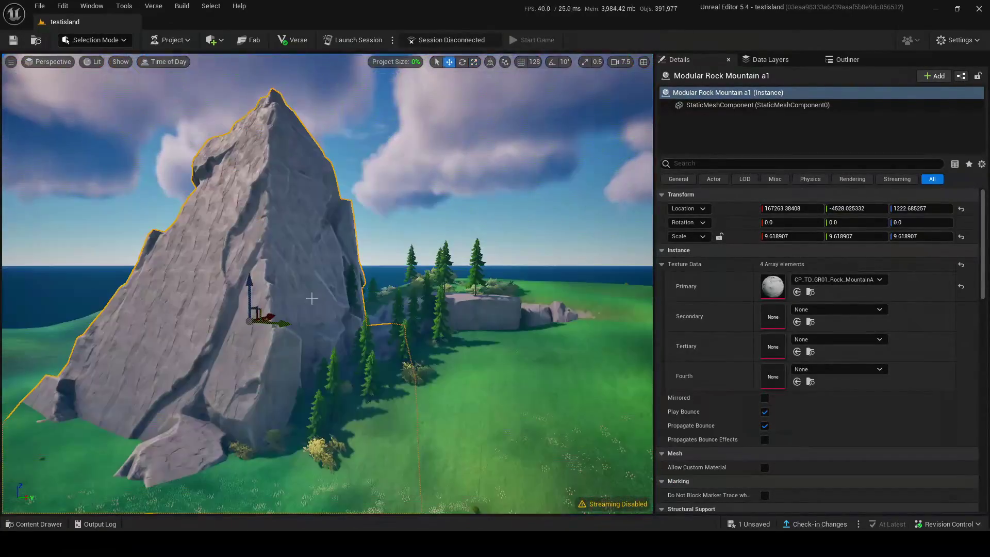
pyautogui.moveTo(266, 317); pyautogui.dragTo(328, 300)
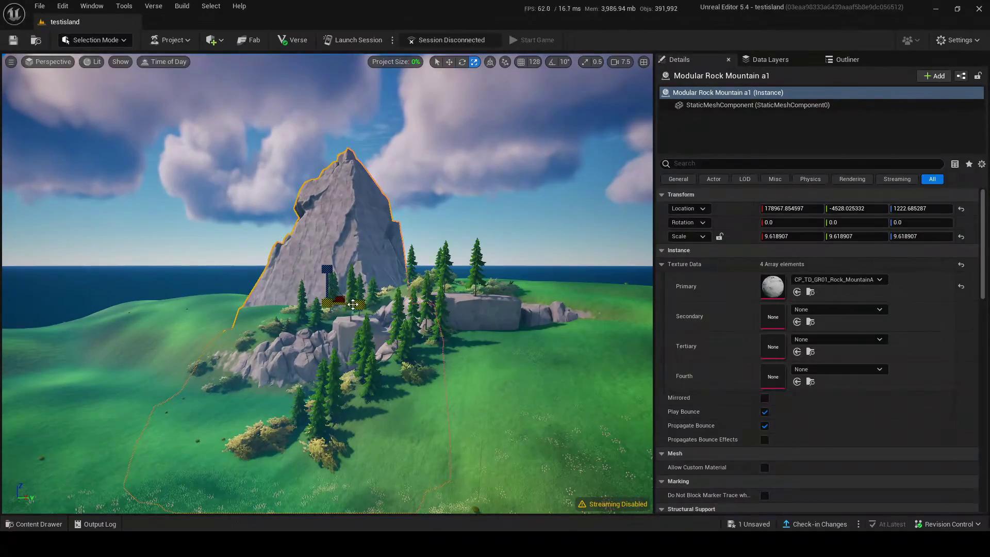
# Place a duplicate rock mountain beside the first at Y about 7407, stretched to about 22.13 in Y and 14.73 in Z
pyautogui.moveTo(323, 292)
pyautogui.mouseDown(button='right')
pyautogui.moveTo(392, 292)
pyautogui.moveTo(324, 292)
pyautogui.mouseUp(button='right')
pyautogui.press('w')
pyautogui.moveTo(419, 283); pyautogui.dragTo(261, 282)
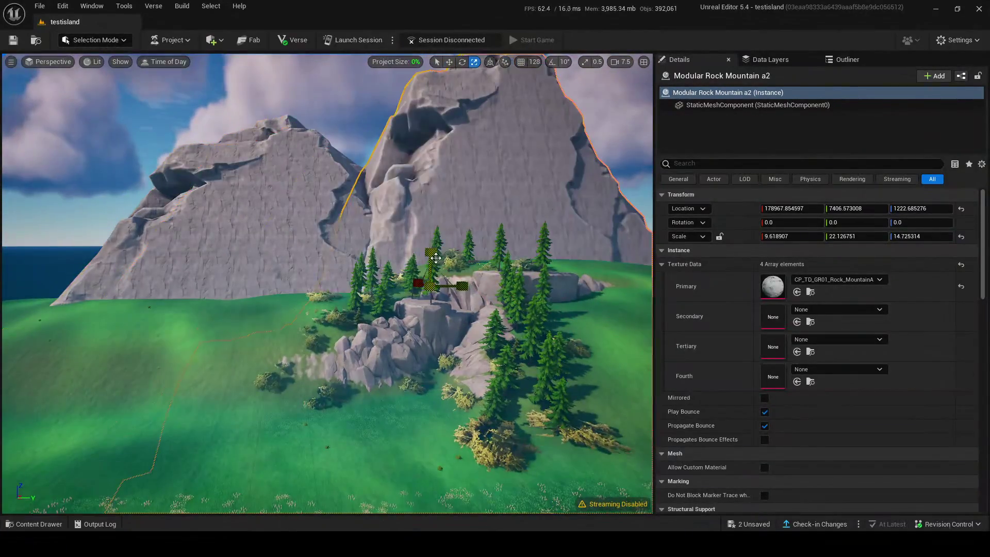
# Inspect the rock mountain range and the boulders around the grassy landscape from near and far
pyautogui.moveTo(315, 315); pyautogui.dragTo(361, 315, button='right')
pyautogui.press('w')
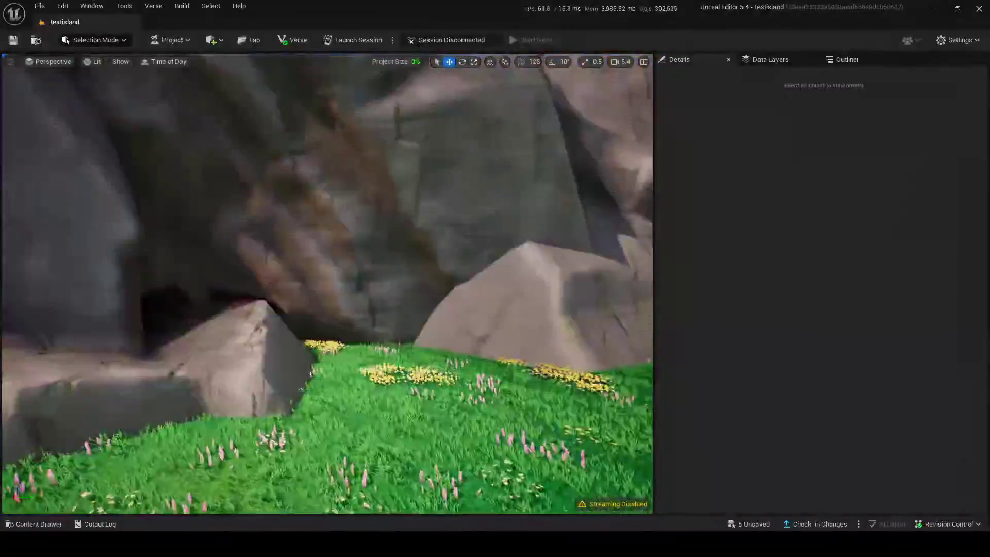
pyautogui.press('w')
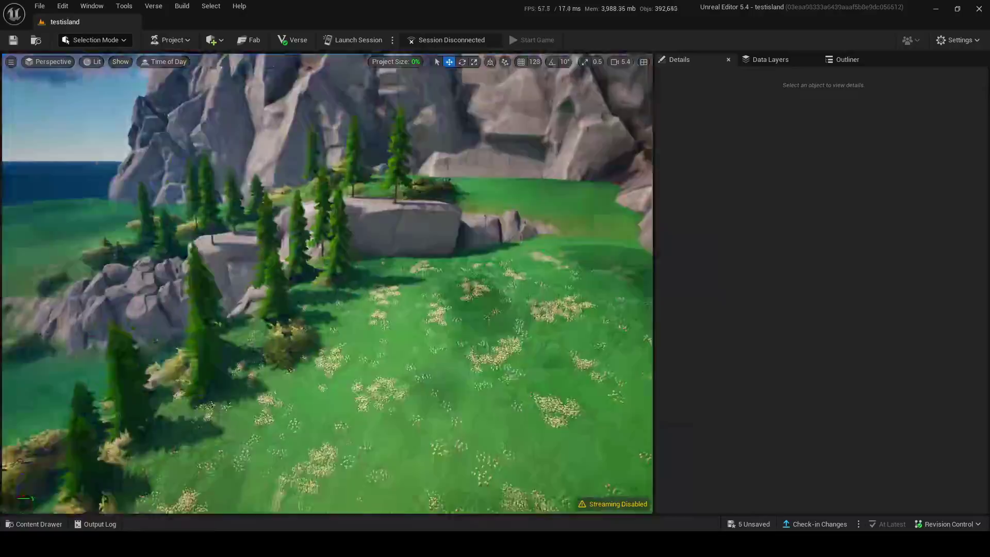
pyautogui.moveTo(327, 284); pyautogui.dragTo(327, 283, button='right')
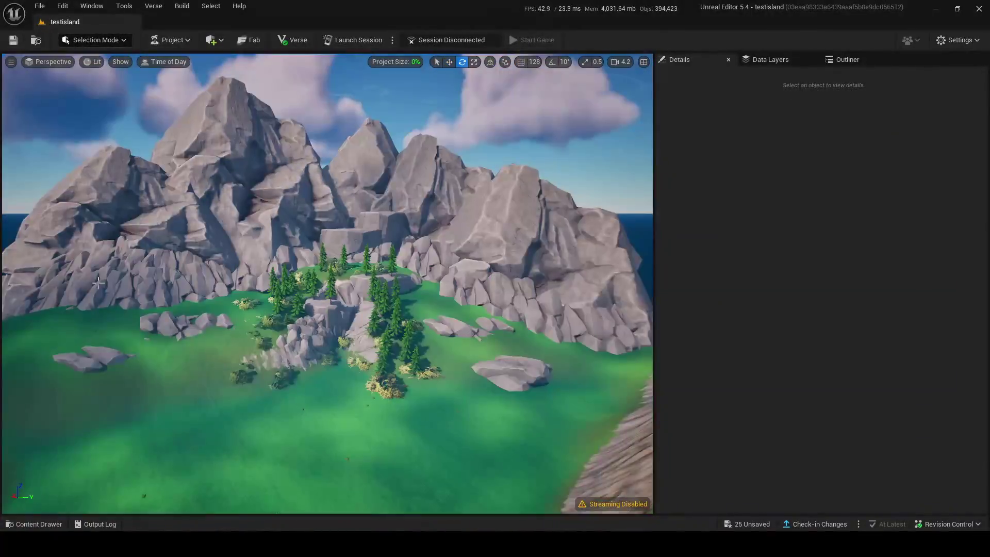
pyautogui.moveTo(98, 282); pyautogui.dragTo(98, 283, button='right')
pyautogui.moveTo(327, 283); pyautogui.dragTo(327, 284, button='right')
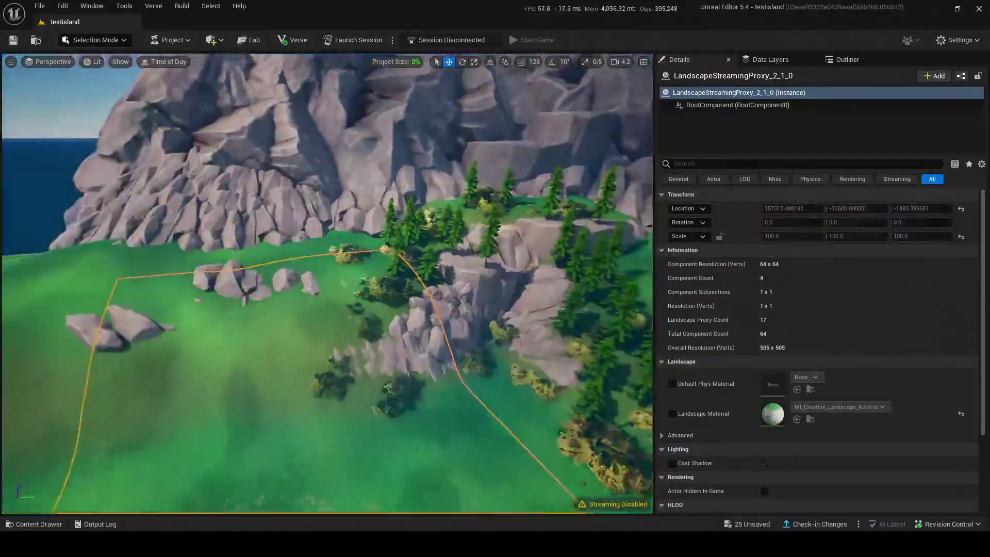
pyautogui.moveTo(327, 284); pyautogui.dragTo(327, 283, button='right')
# Inspect the pine trees, rock cliffs, bushes and mountain background across the landscape, up close and from a distance
pyautogui.moveTo(280, 349); pyautogui.dragTo(279, 349, button='right')
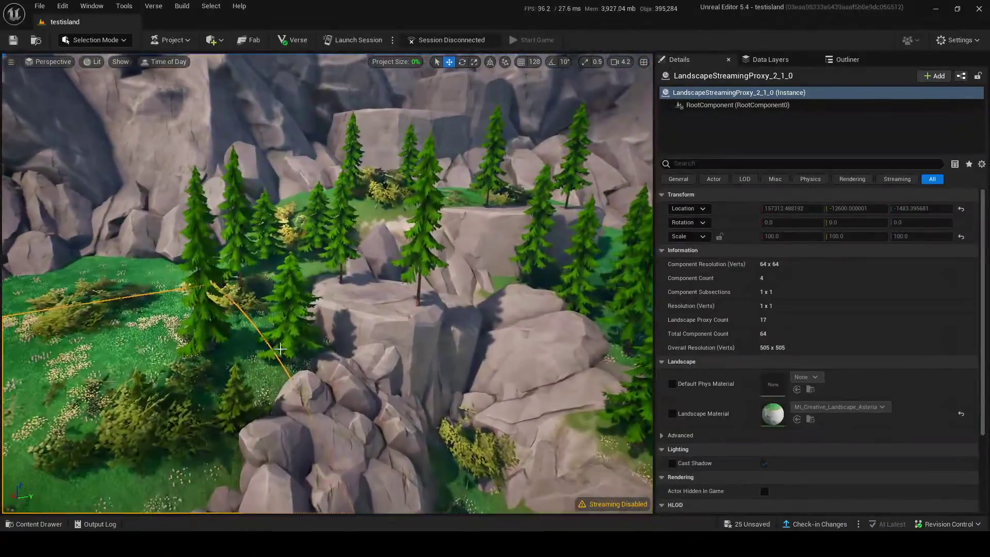
pyautogui.click(293, 331)
pyautogui.keyDown('ctrl'); pyautogui.click(219, 428); pyautogui.keyUp('ctrl')
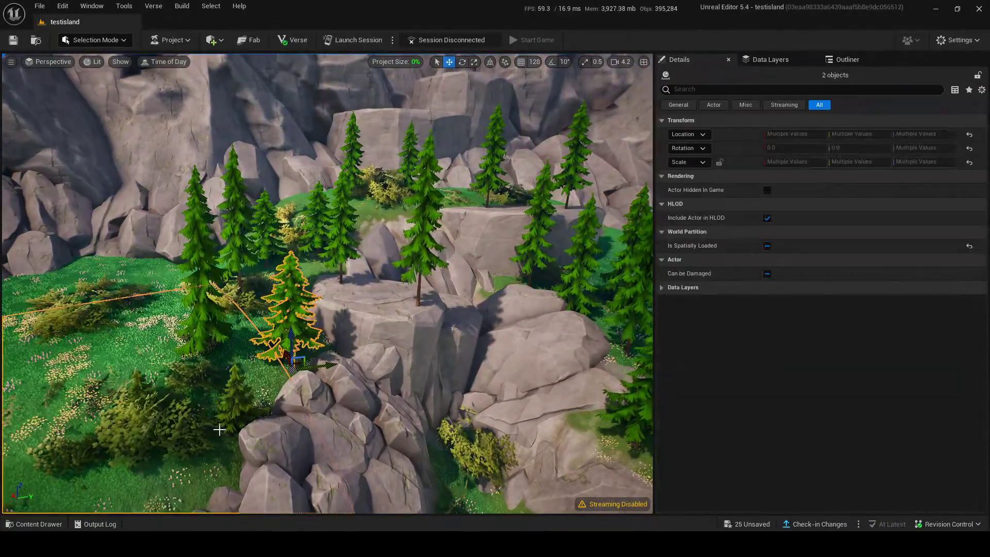
pyautogui.press('s')
pyautogui.moveTo(218, 428); pyautogui.dragTo(219, 429, button='right')
pyautogui.moveTo(383, 216); pyautogui.dragTo(383, 216, button='right')
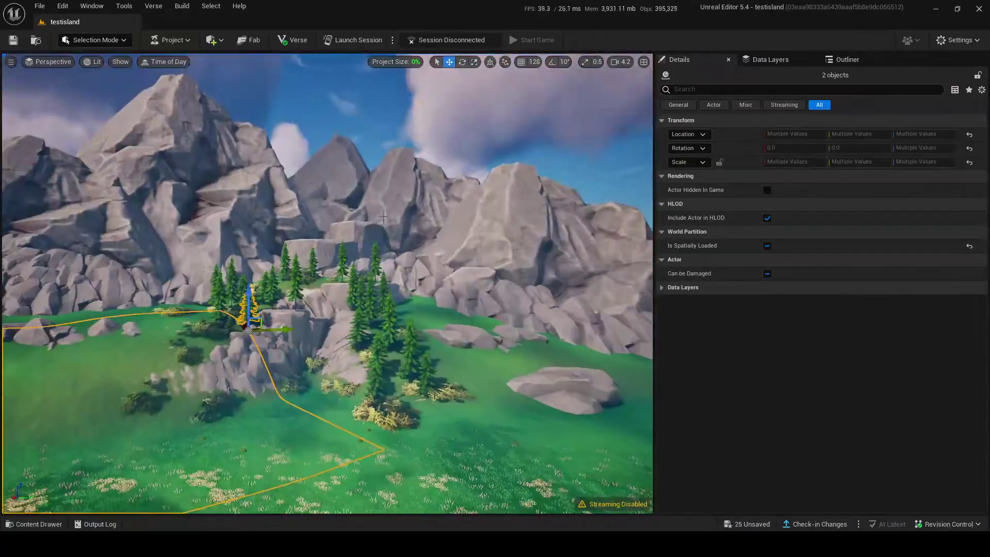
pyautogui.click(366, 125)
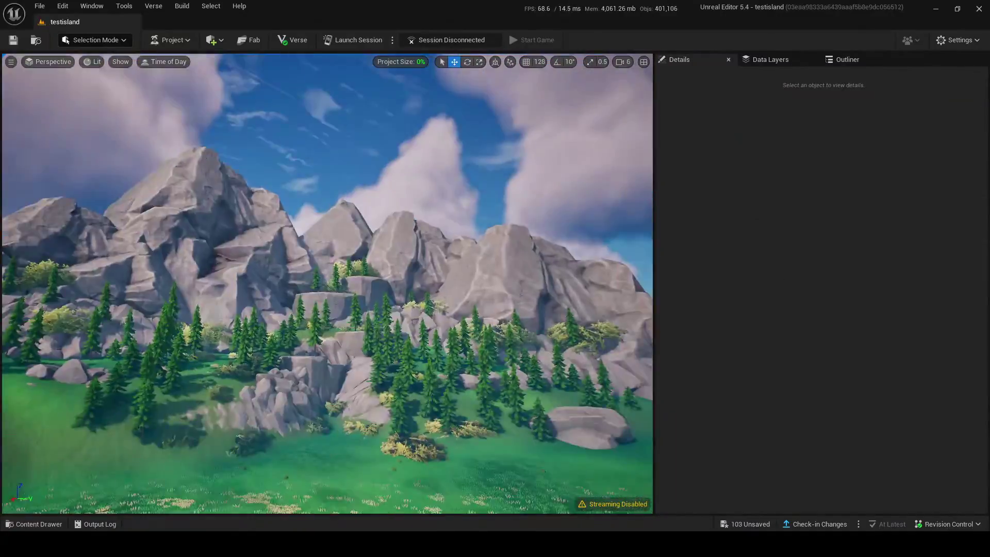
pyautogui.press('w')
pyautogui.moveTo(327, 283); pyautogui.dragTo(328, 283, button='right')
pyautogui.moveTo(366, 124); pyautogui.dragTo(367, 125, button='right')
pyautogui.scroll(-1, 366, 125)
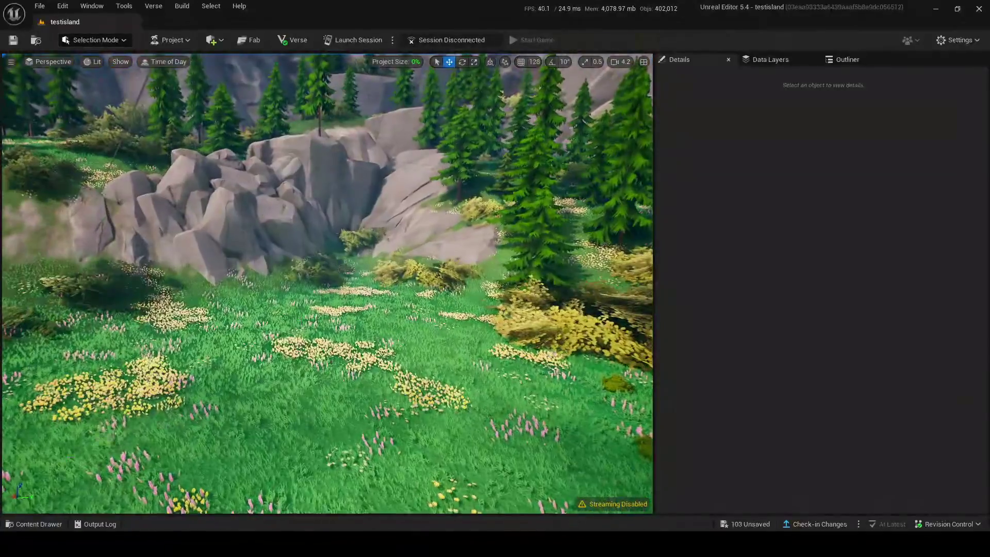
# Search the Fortnite assets for vfx spawner and place a VFX Spawner at the foot of the rock cluster
pyautogui.click(47, 523)
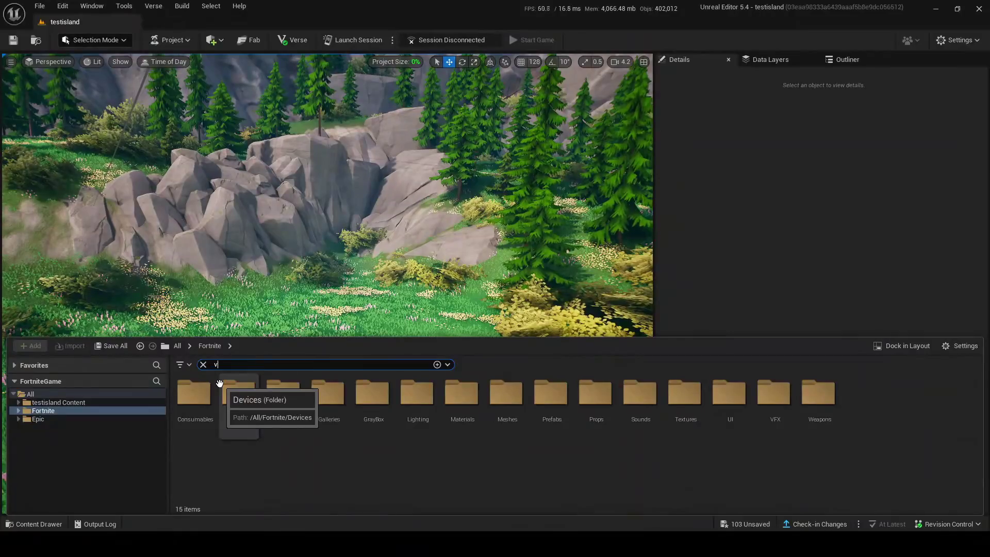
pyautogui.write('vfx')
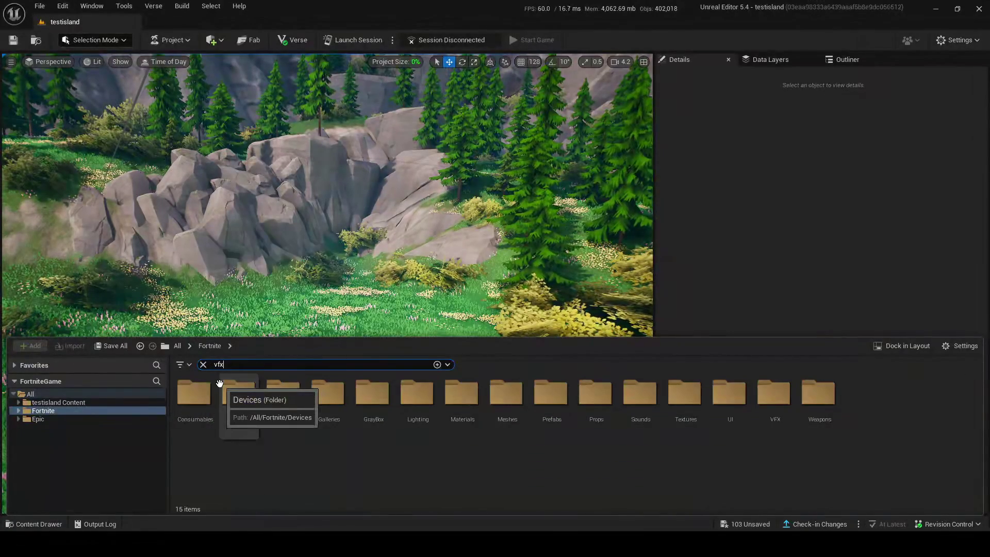
pyautogui.write(' spawner')
pyautogui.press('Return')
pyautogui.click(200, 418)
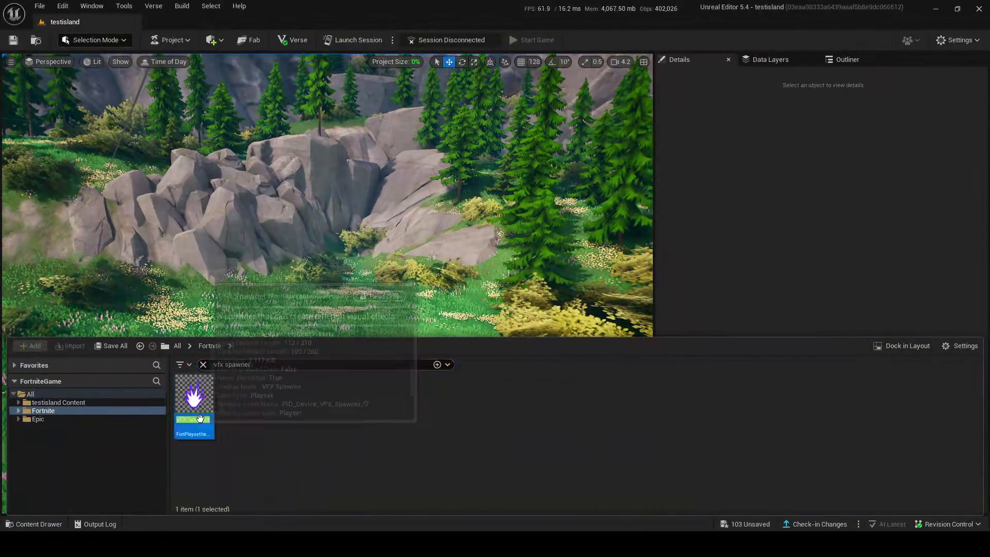
pyautogui.moveTo(200, 419); pyautogui.dragTo(190, 260)
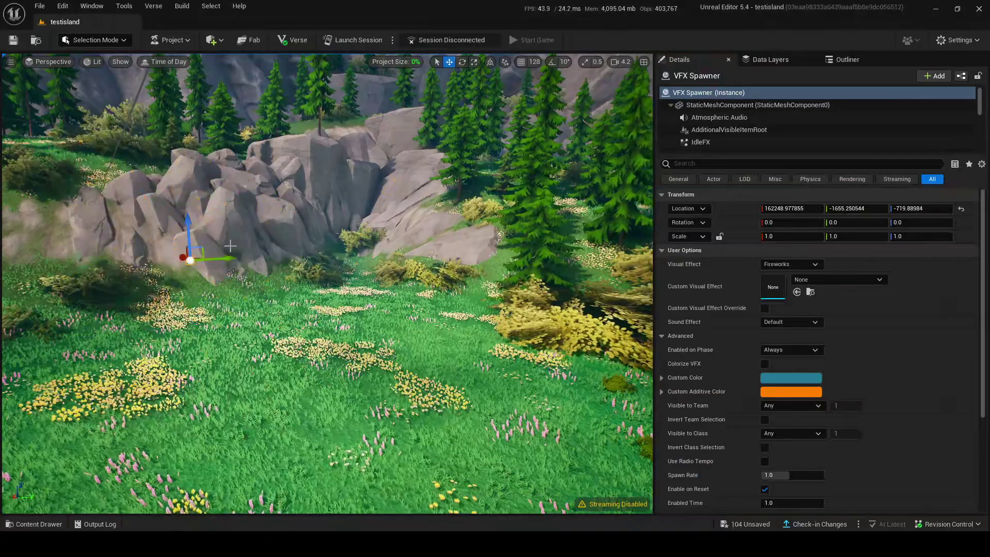
pyautogui.press('f')
# Set the VFX Spawner's visual effect to Leaves and its sound effect to None
pyautogui.click(765, 265)
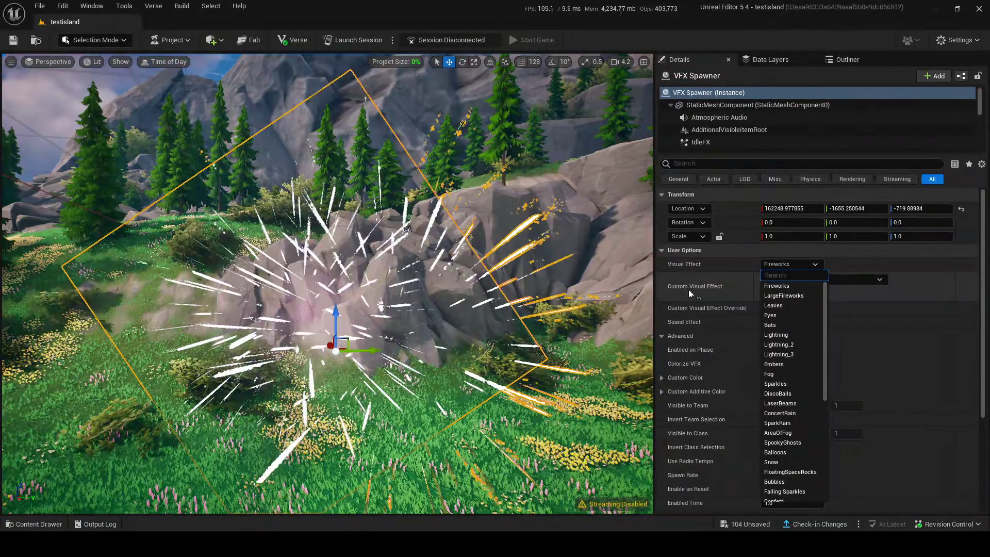
pyautogui.click(784, 305)
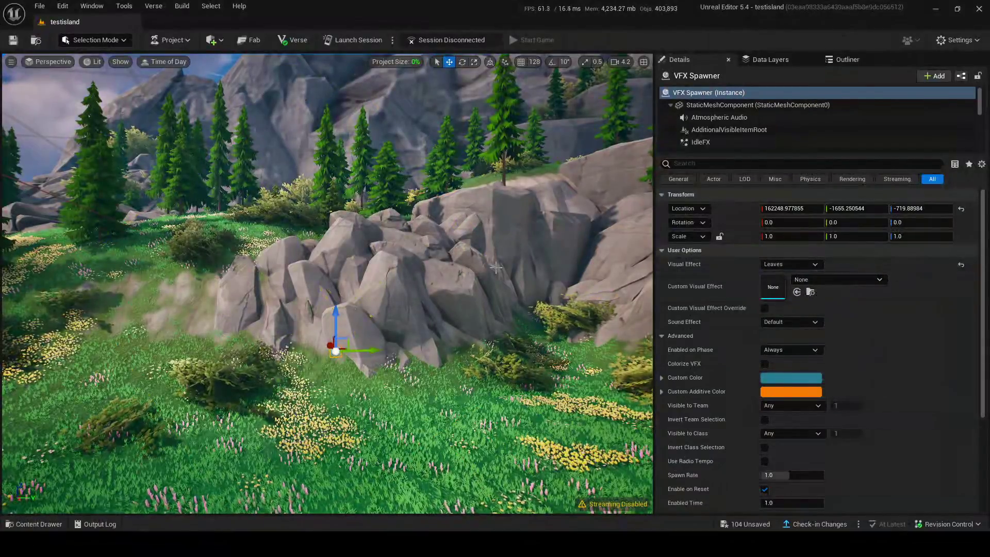
pyautogui.press('w')
pyautogui.moveTo(543, 292); pyautogui.dragTo(572, 292, button='right')
pyautogui.scroll(-3, 543, 293)
pyautogui.click(793, 264)
pyautogui.click(793, 112)
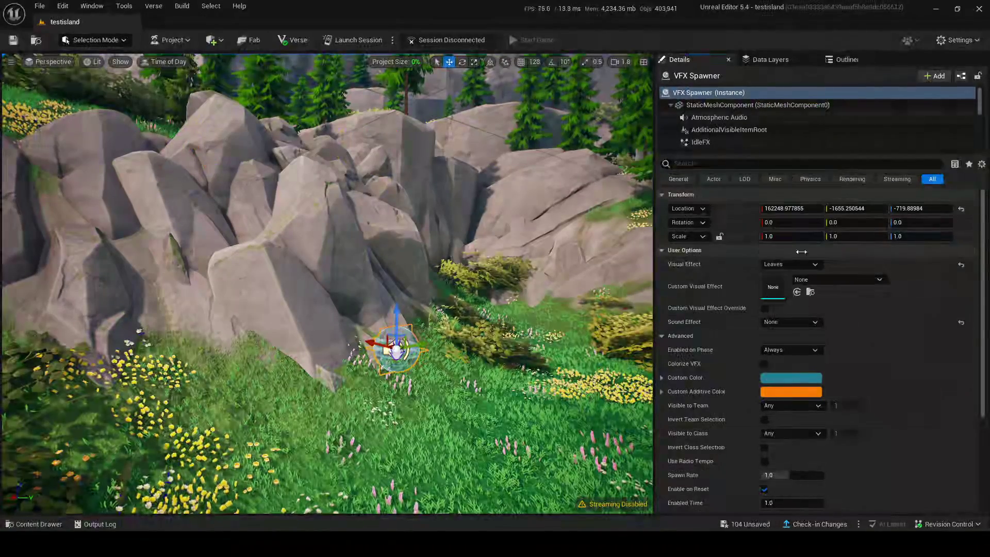
# Enable Colorize VFX on the spawner and set its custom color to a dark green
pyautogui.scroll(-2, 811, 316)
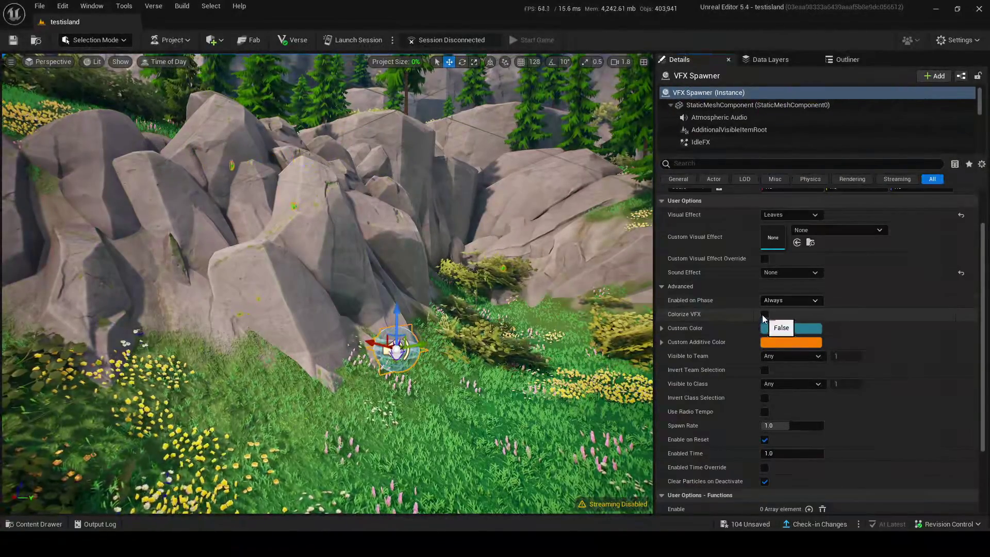
pyautogui.press('XF86TouchpadToggle')
pyautogui.click(768, 333)
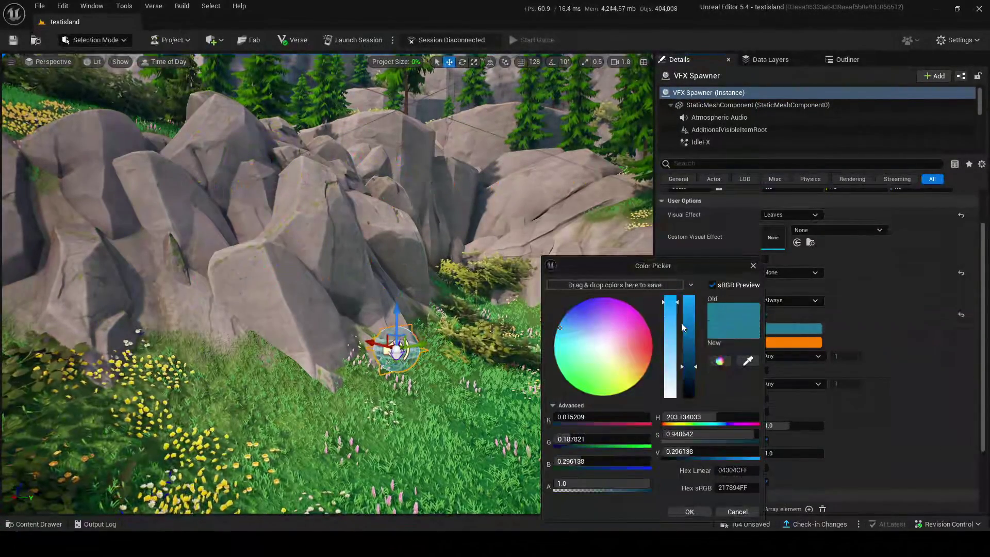
pyautogui.moveTo(598, 361); pyautogui.dragTo(583, 398)
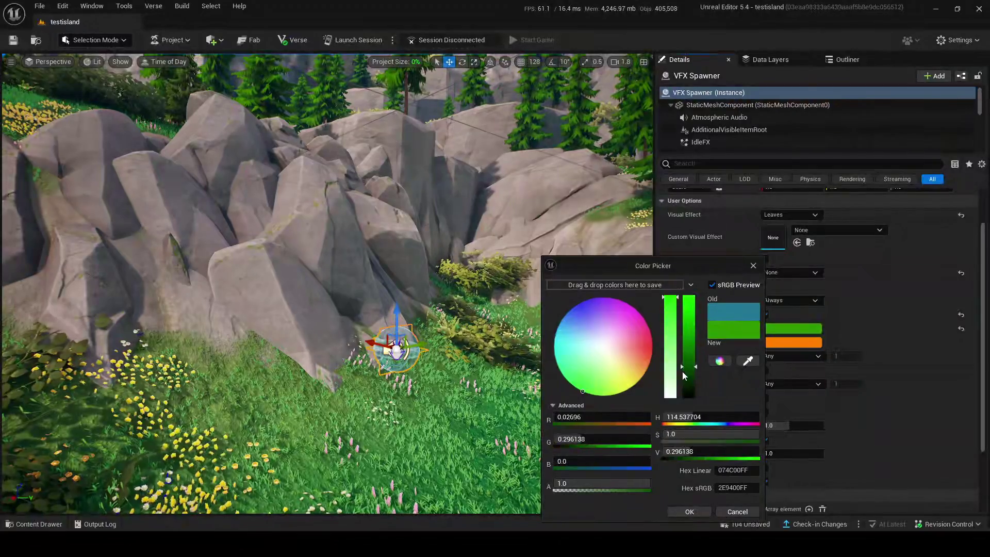
pyautogui.click(694, 512)
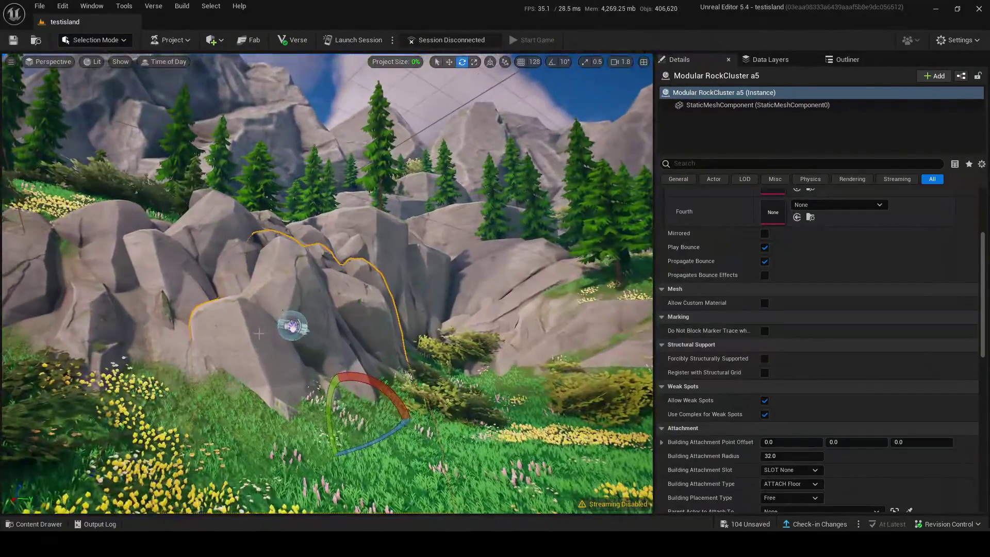
# Stretch the VFX Spawner in front of the boulders with the scale tool and check its falling leaves from several sides
pyautogui.click(292, 326)
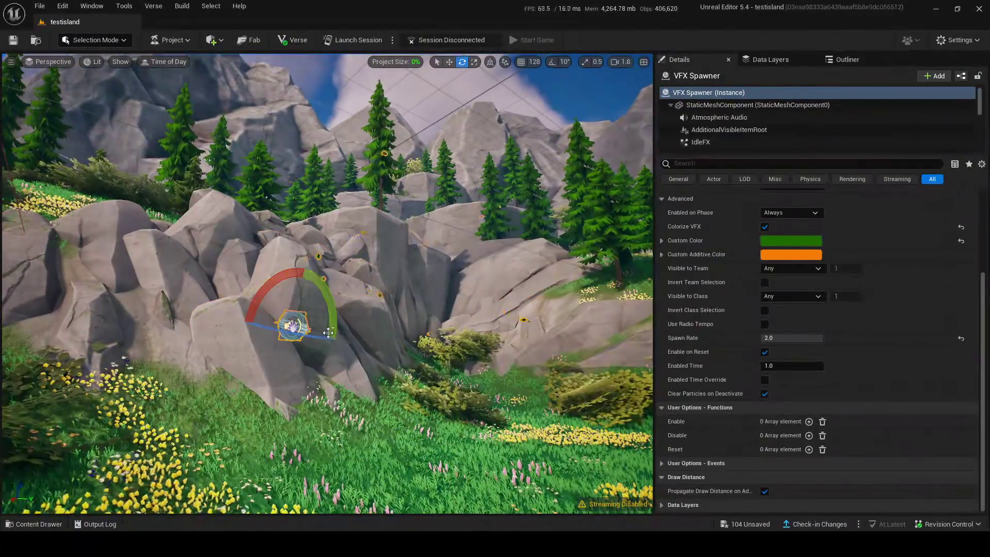
pyautogui.press('r')
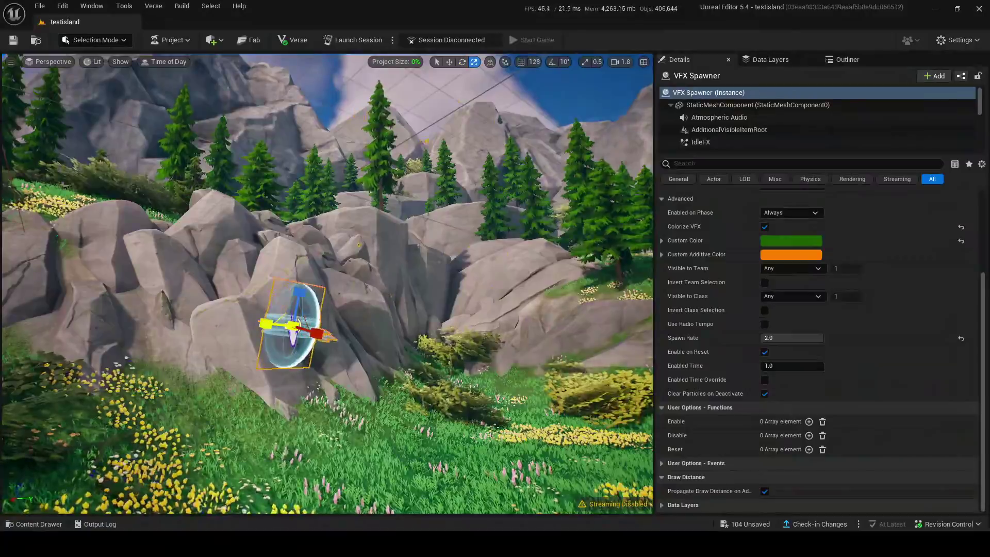
pyautogui.press('s')
pyautogui.scroll(3, 256, 281)
pyautogui.moveTo(256, 281); pyautogui.dragTo(39, 250, button='right')
pyautogui.press('s')
pyautogui.scroll(4, 256, 281)
pyautogui.press('d')
pyautogui.scroll(-3, 260, 257)
pyautogui.press('w')
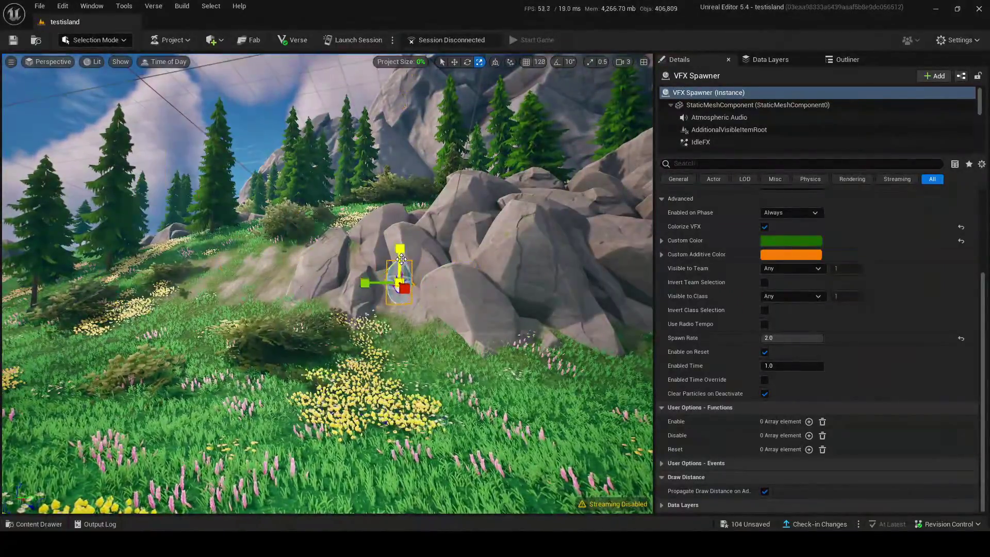
# Spread duplicates of the leaf VFX Spawner along the rock cluster and the neighbouring slopes
pyautogui.press('s')
pyautogui.moveTo(38, 250); pyautogui.dragTo(62, 350, button='right')
pyautogui.scroll(4, 261, 257)
pyautogui.press('w')
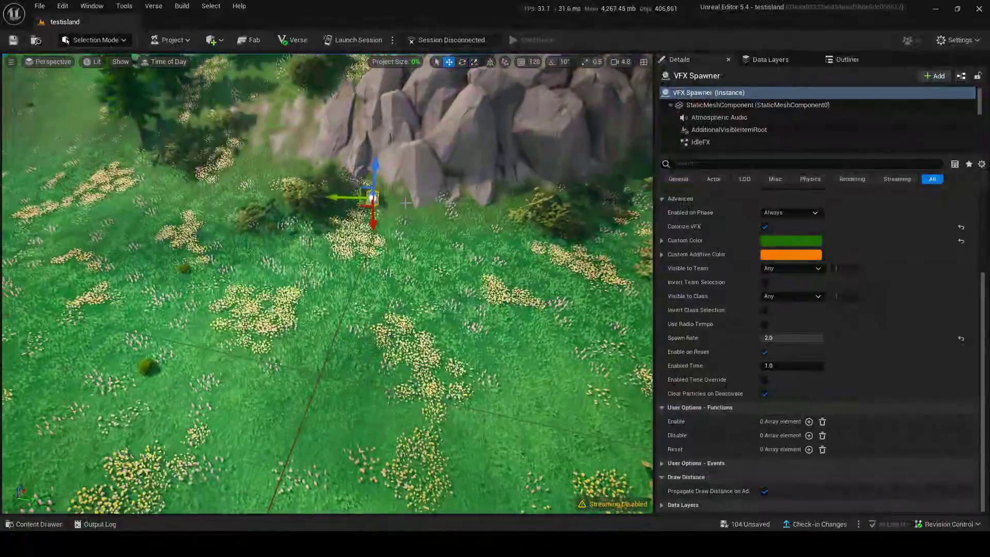
pyautogui.moveTo(377, 221); pyautogui.dragTo(376, 199)
pyautogui.moveTo(376, 199); pyautogui.dragTo(388, 180, button='right')
pyautogui.press('s')
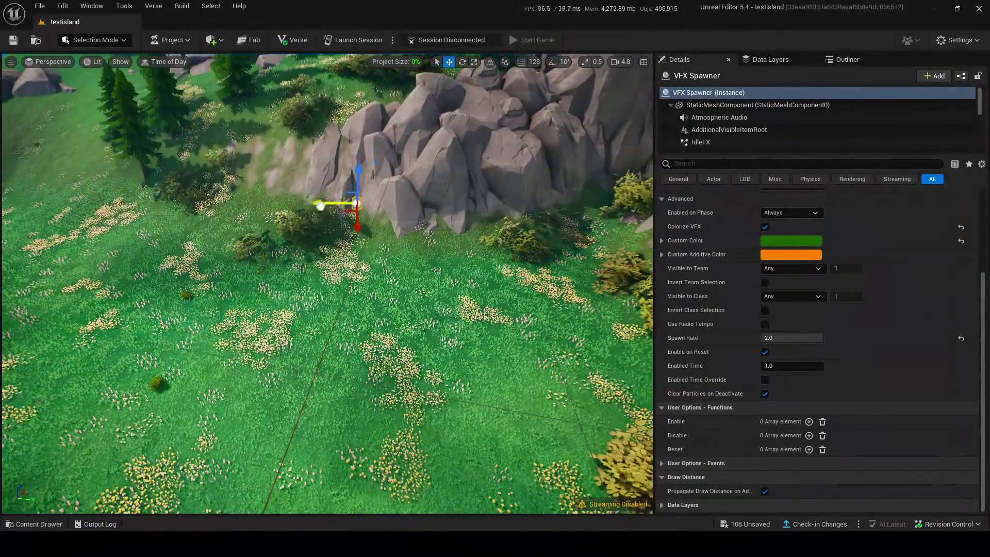
pyautogui.keyDown('alt'); pyautogui.moveTo(323, 204); pyautogui.dragTo(436, 197); pyautogui.keyUp('alt')
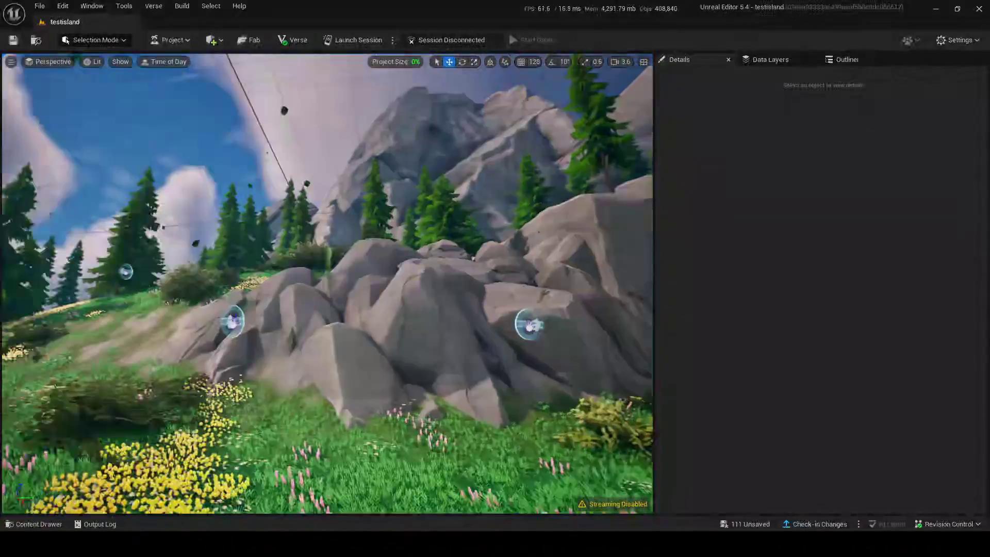
pyautogui.moveTo(327, 284); pyautogui.dragTo(459, 283, button='right')
pyautogui.moveTo(322, 180); pyautogui.dragTo(321, 179, button='right')
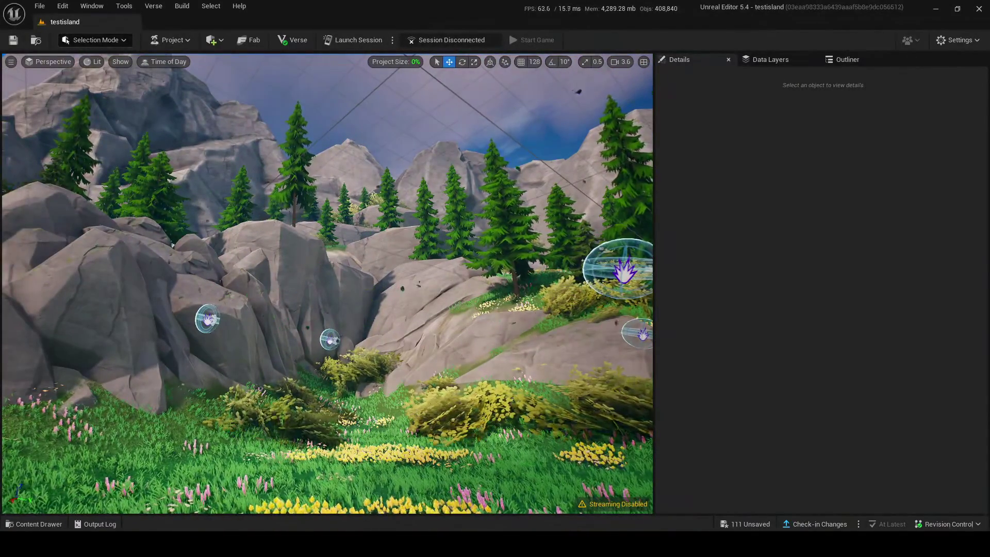
# Set the sound effect of the VFX Spawner on the middle of the rock cluster to Alpine_Morning and deselect it
pyautogui.click(209, 319)
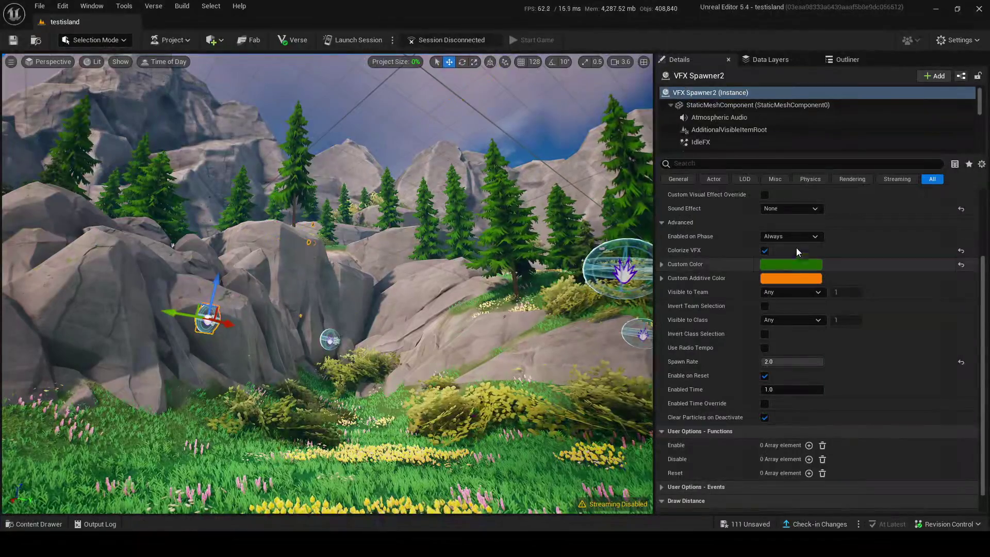
pyautogui.click(774, 208)
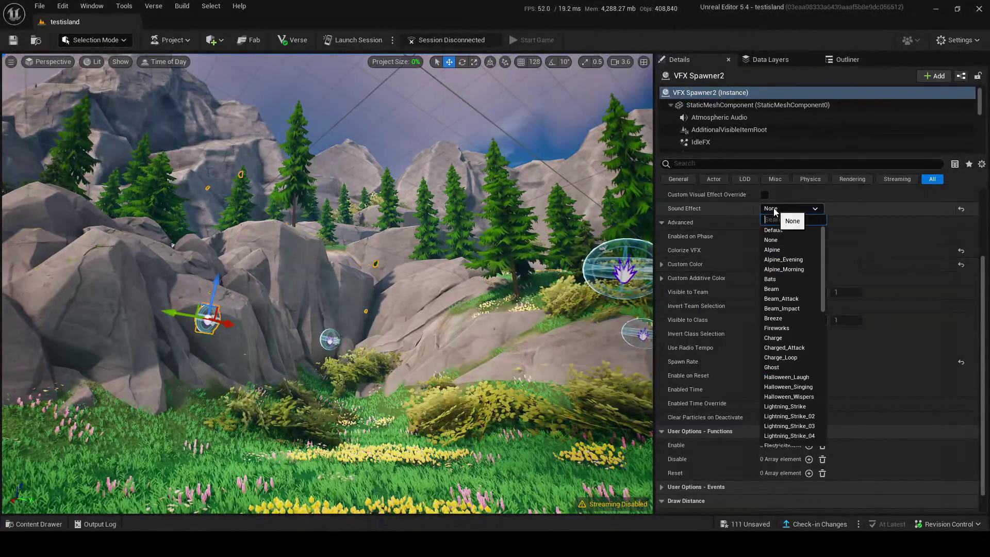
pyautogui.click(777, 274)
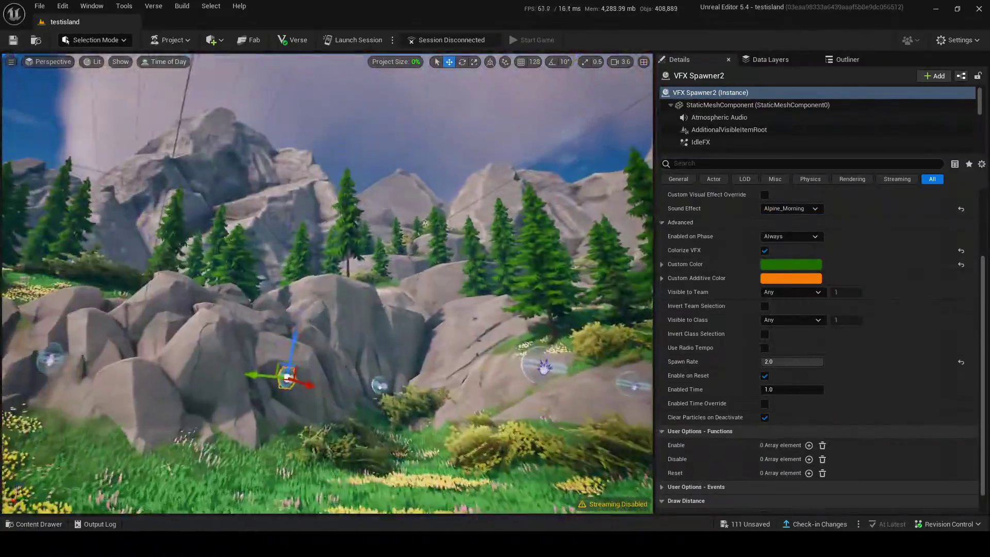
pyautogui.moveTo(327, 283); pyautogui.dragTo(402, 140, button='right')
pyautogui.scroll(-1, 327, 283)
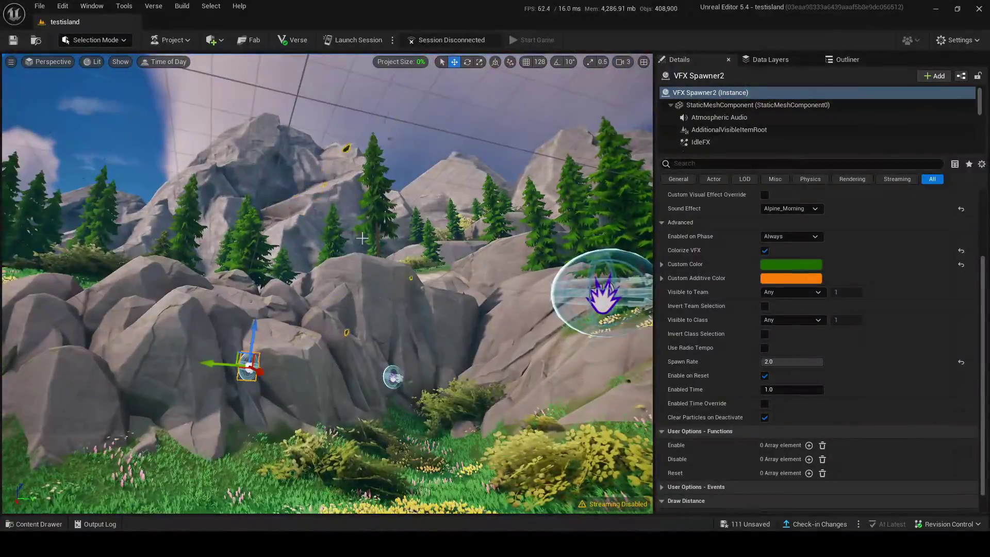
pyautogui.press('Escape')
pyautogui.moveTo(450, 247); pyautogui.dragTo(448, 294, button='right')
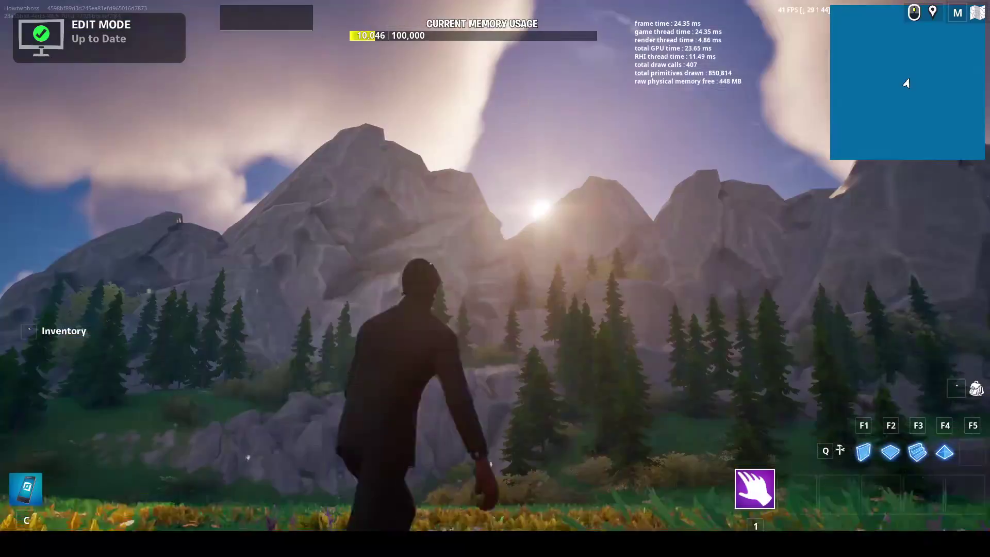
# Explore the mountains, trees and leaf effects in the Fortnite edit session, both on foot and flying
pyautogui.press('w')
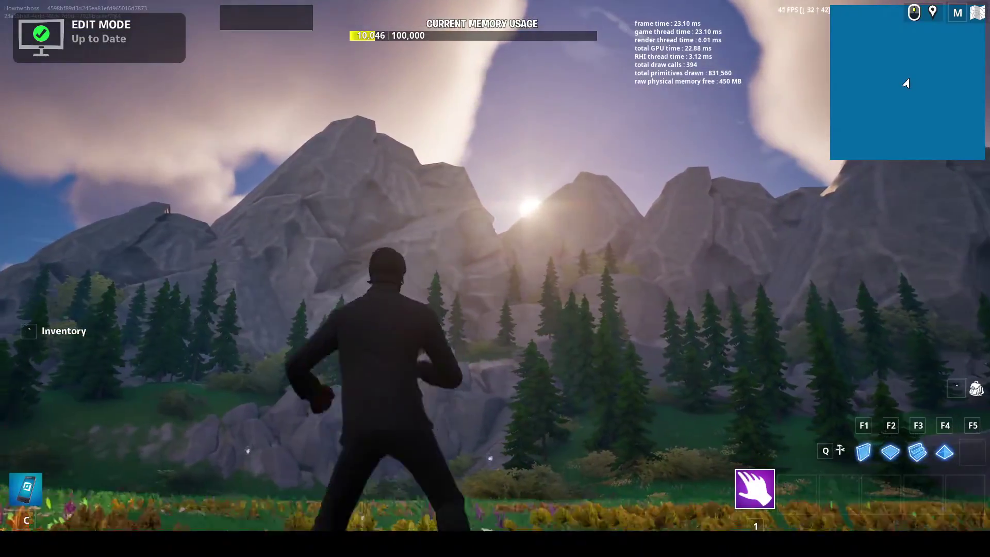
pyautogui.press('space')
pyautogui.press('space')
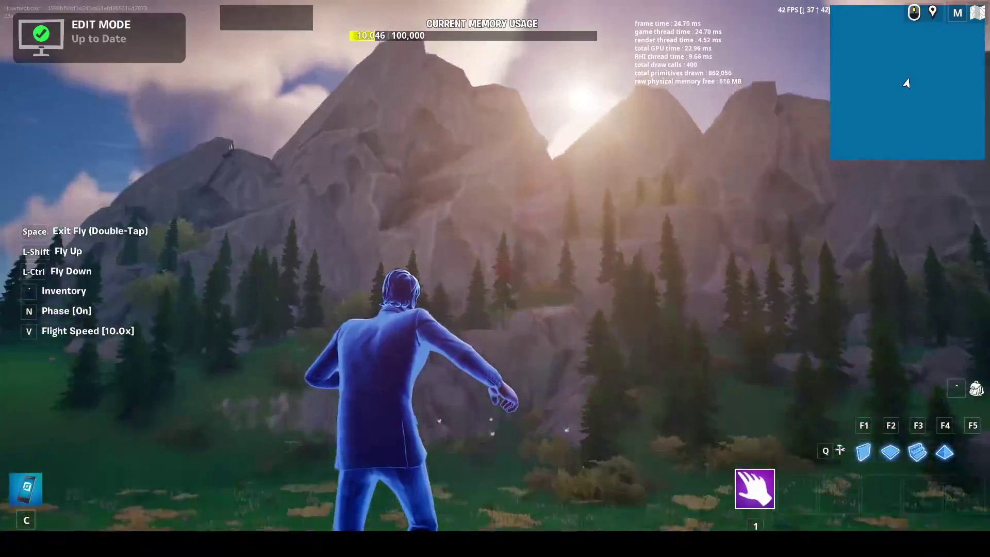
pyautogui.press('w')
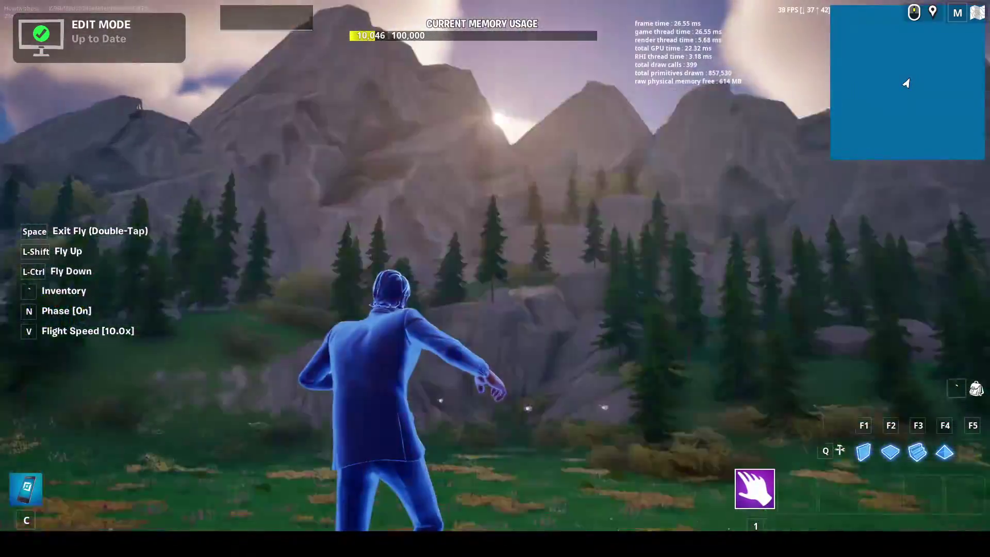
pyautogui.press('space')
pyautogui.press('space')
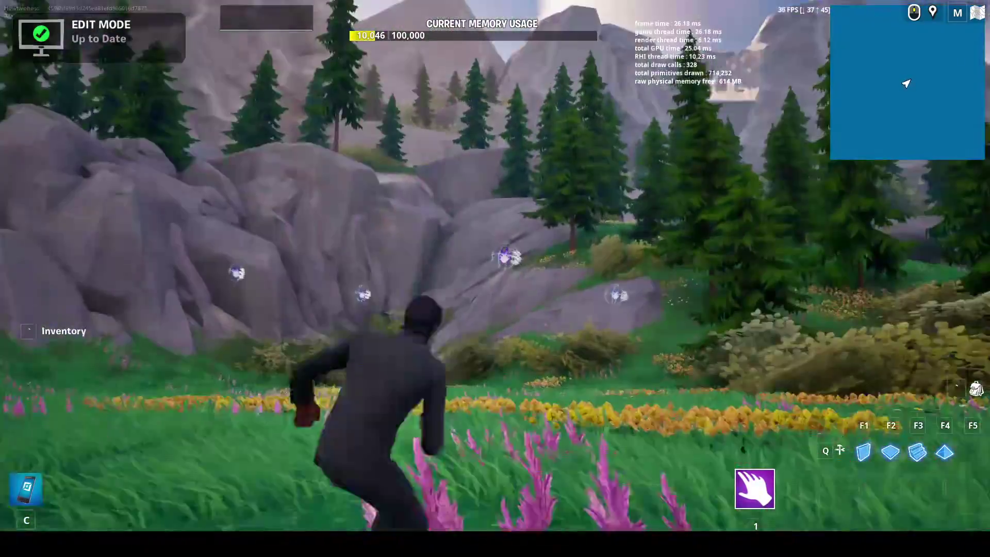
pyautogui.press('w')
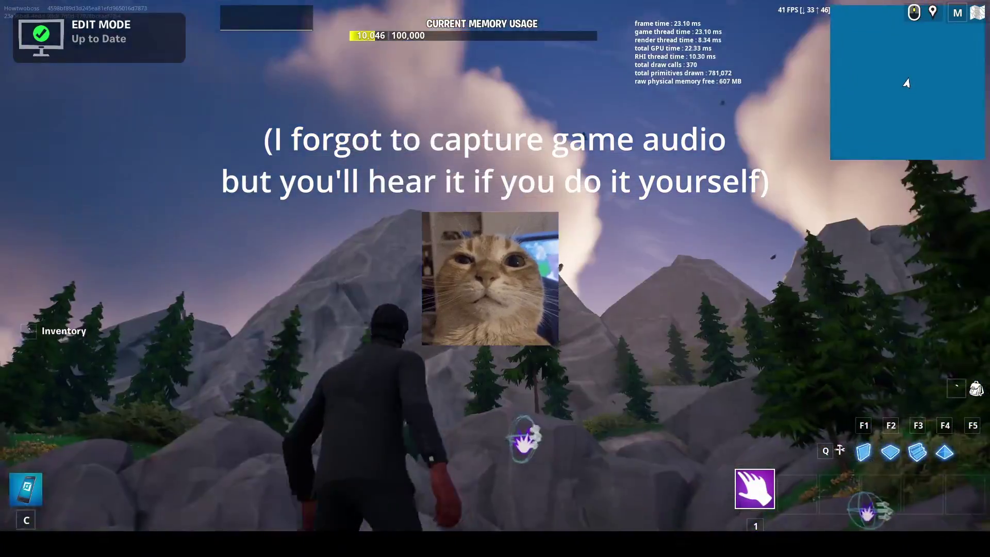
pyautogui.press('w')
pyautogui.press('w')
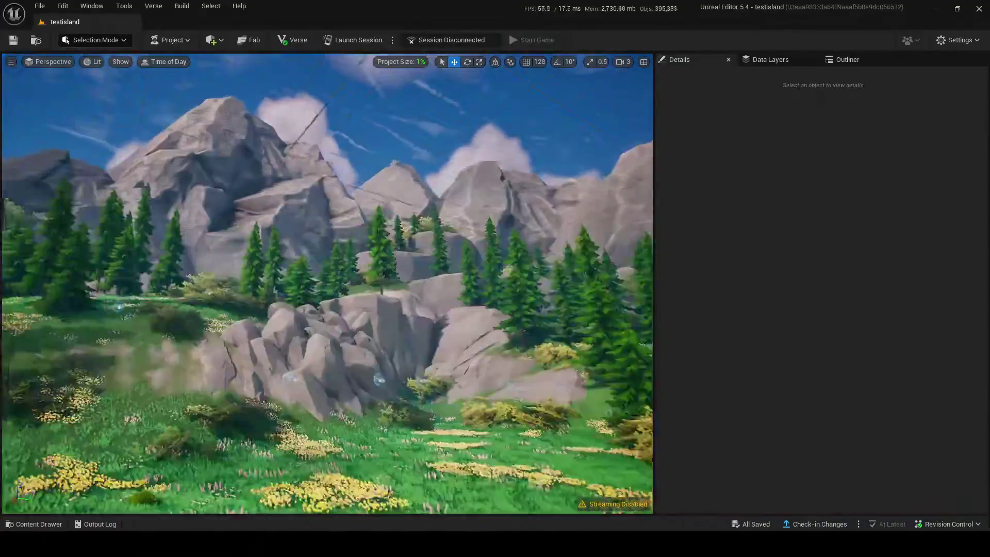
pyautogui.press('d')
pyautogui.press('a')
pyautogui.press('d')
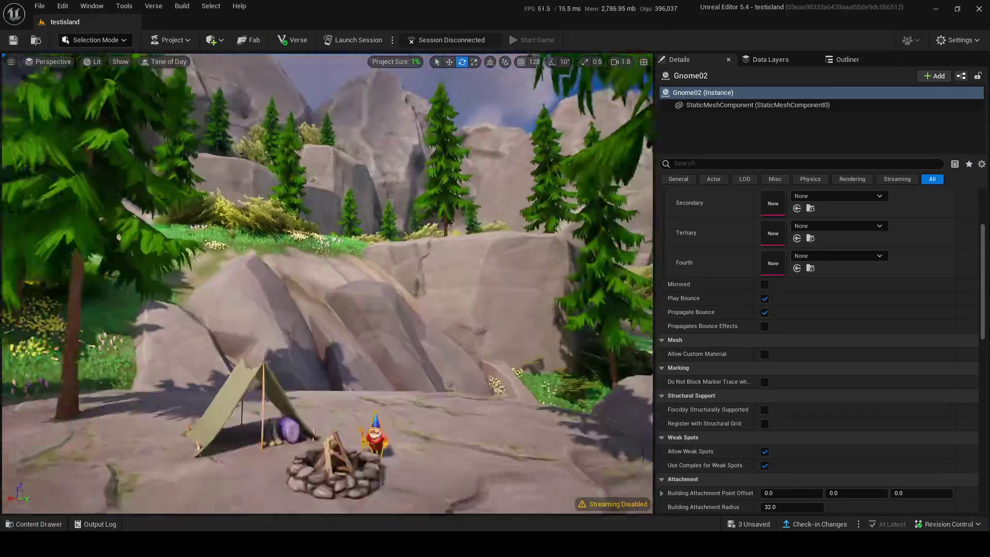
# Examine the campsite with the tent, campfire and gnome, along with the cliffs and trees around it
pyautogui.press('w')
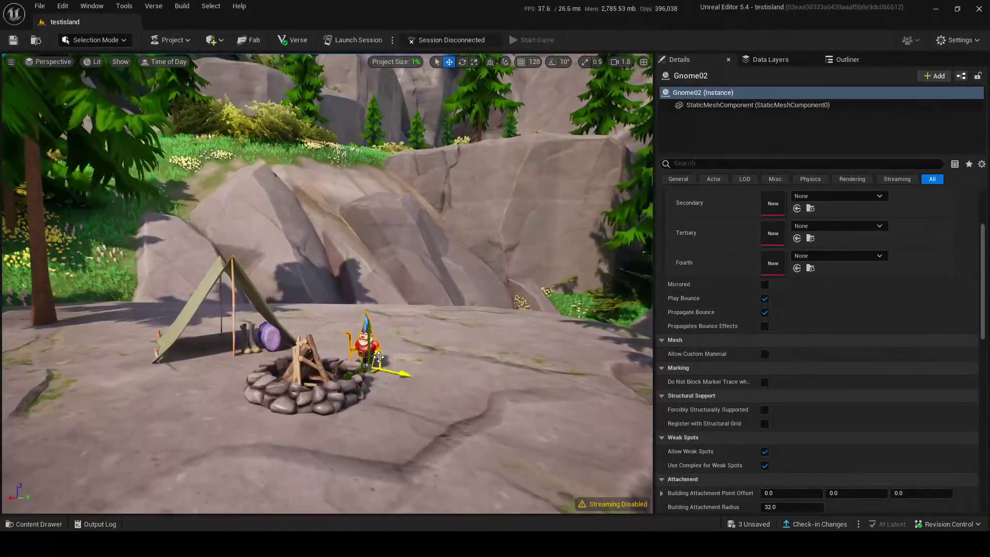
pyautogui.press('s')
pyautogui.moveTo(351, 376); pyautogui.dragTo(567, 304, button='right')
pyautogui.press('Escape')
pyautogui.press('w')
pyautogui.press('w')
pyautogui.press('s')
pyautogui.press('s')
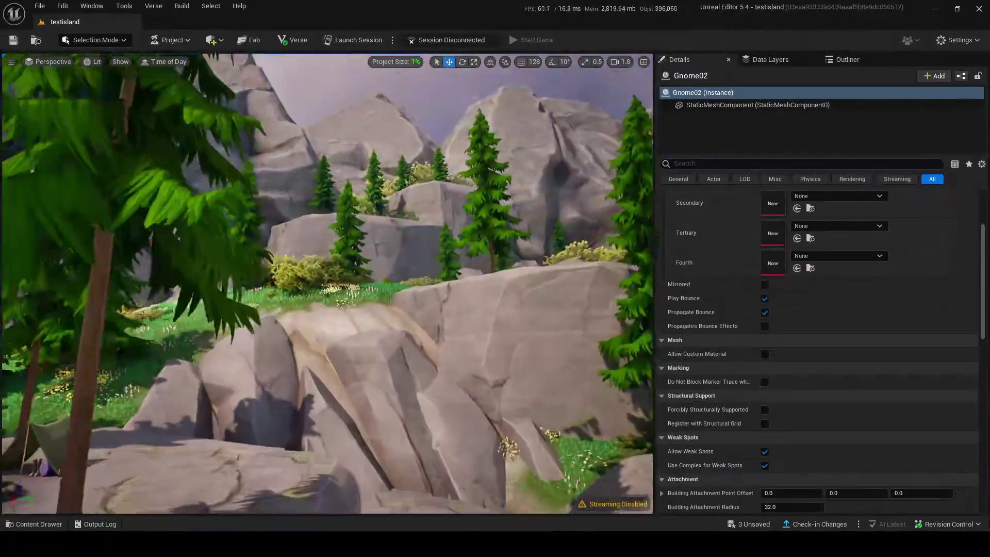
# Search the Fortnite content for zipline, place a first ZipLine Pole in the landscape and rotate it
pyautogui.hotkey('ctrl', 'space')
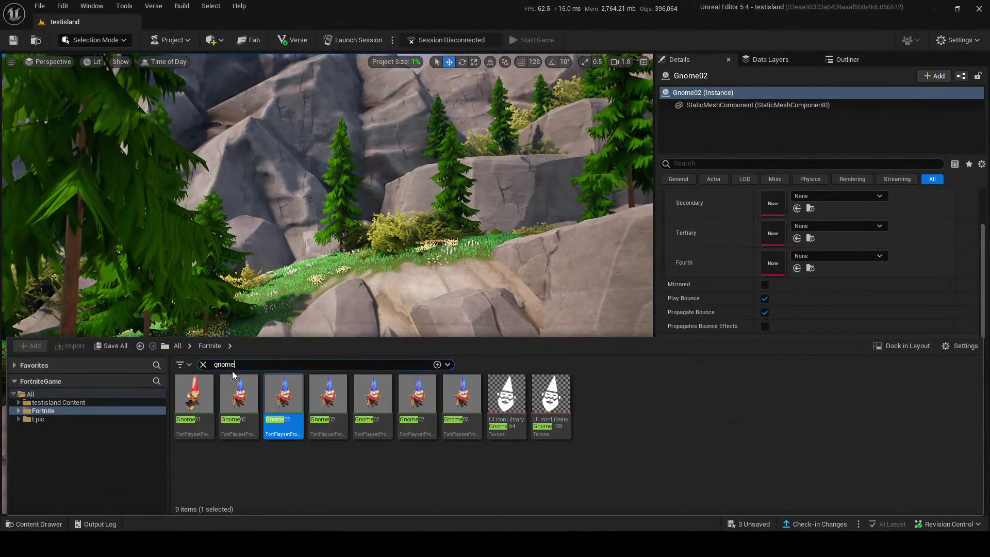
pyautogui.click(203, 365)
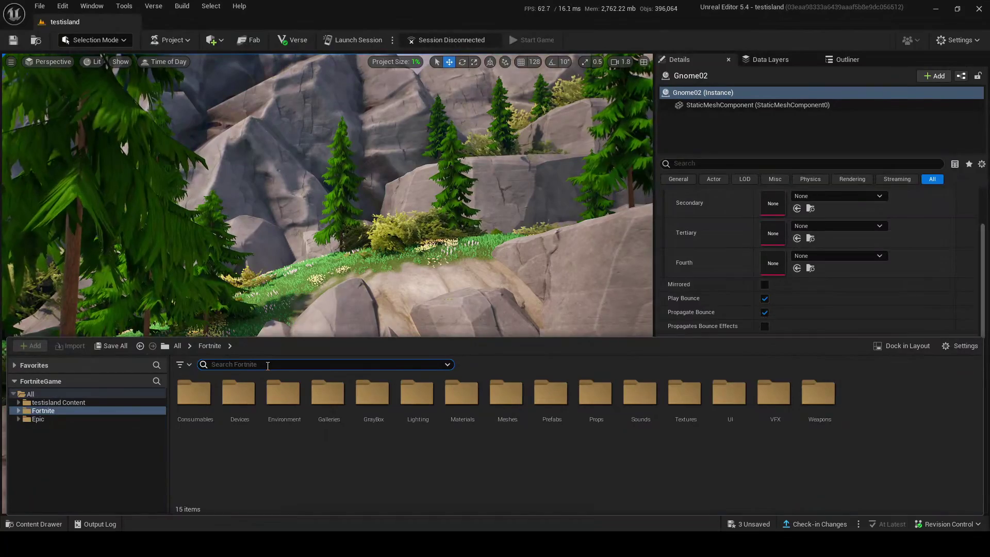
pyautogui.write('zipline')
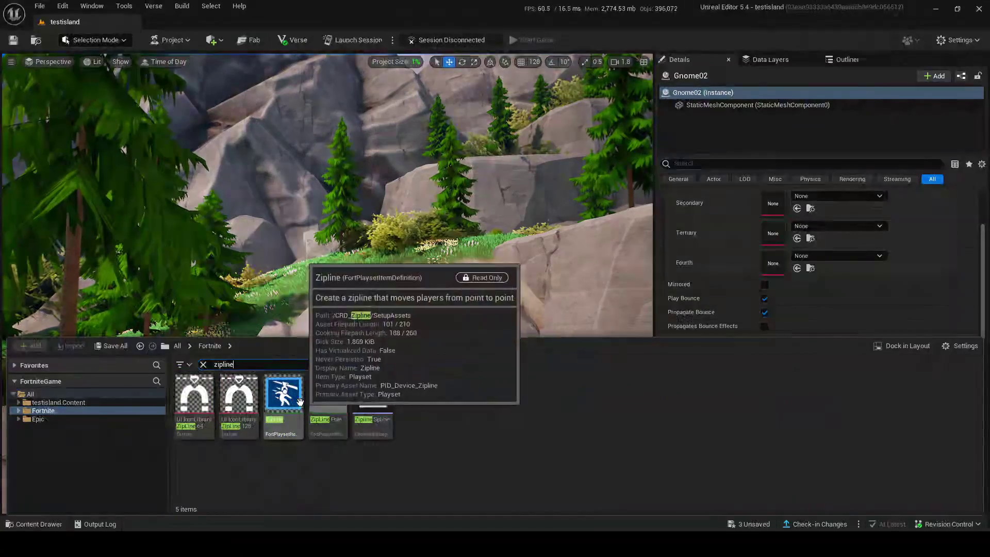
pyautogui.moveTo(257, 224); pyautogui.dragTo(255, 442)
pyautogui.moveTo(255, 442); pyautogui.dragTo(247, 485, button='right')
pyautogui.press('e')
pyautogui.moveTo(215, 387); pyautogui.dragTo(247, 385)
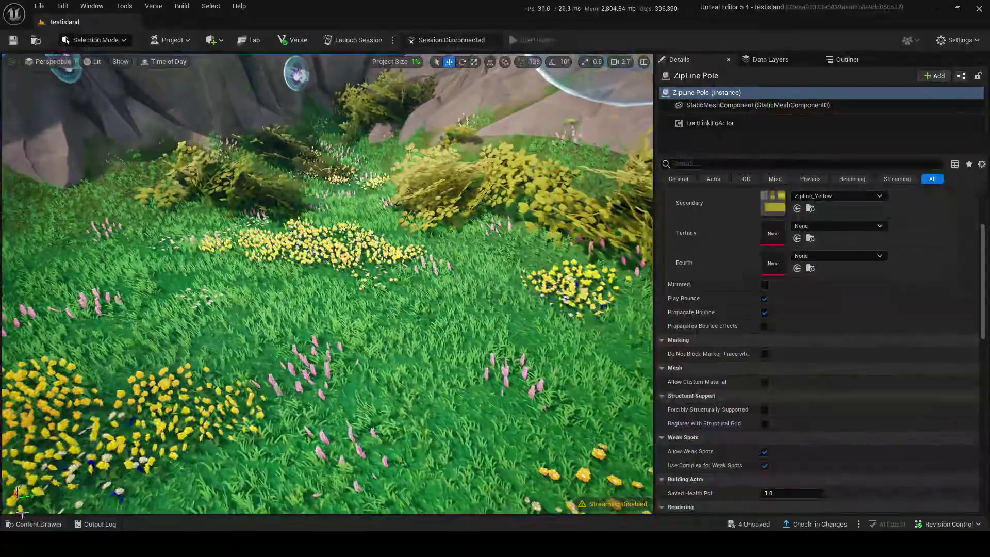
# Place a second ZipLine Pole in the flower meadow below the cliffs and turn it into position
pyautogui.click(31, 525)
pyautogui.moveTo(336, 417); pyautogui.dragTo(365, 330)
pyautogui.press('e')
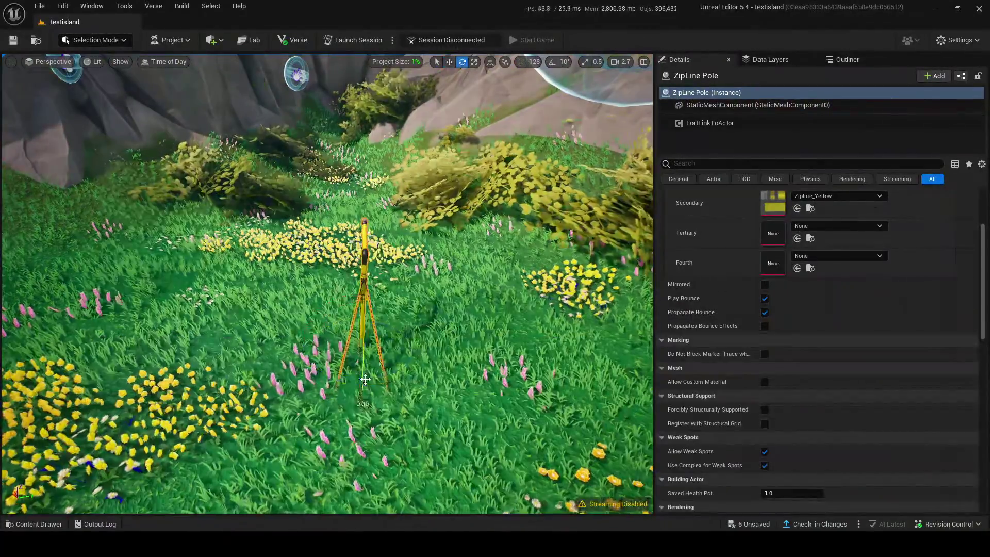
pyautogui.moveTo(364, 329); pyautogui.dragTo(443, 335, button='right')
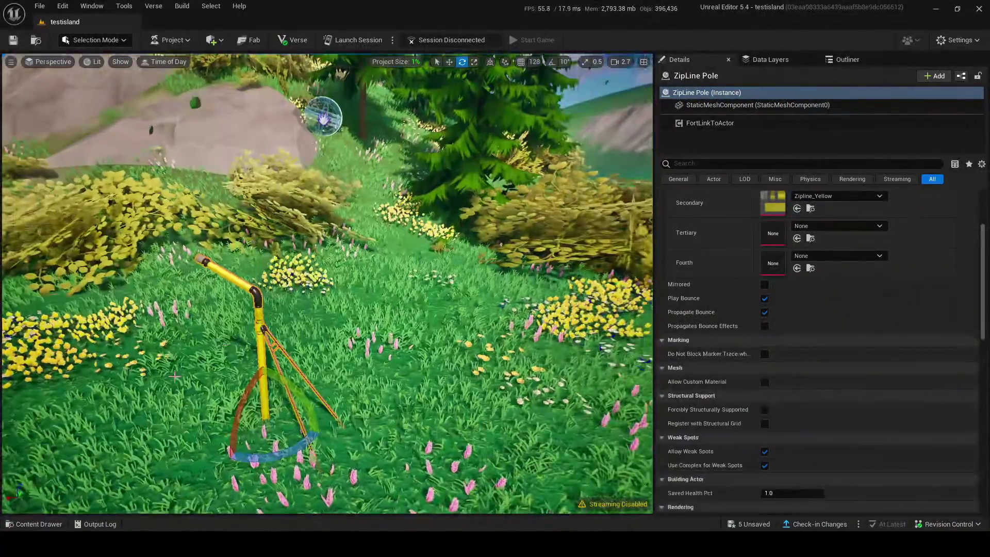
# Place a Zipline device at the tip of the meadow pole's arm and follow its cable towards the cliffs
pyautogui.click(33, 524)
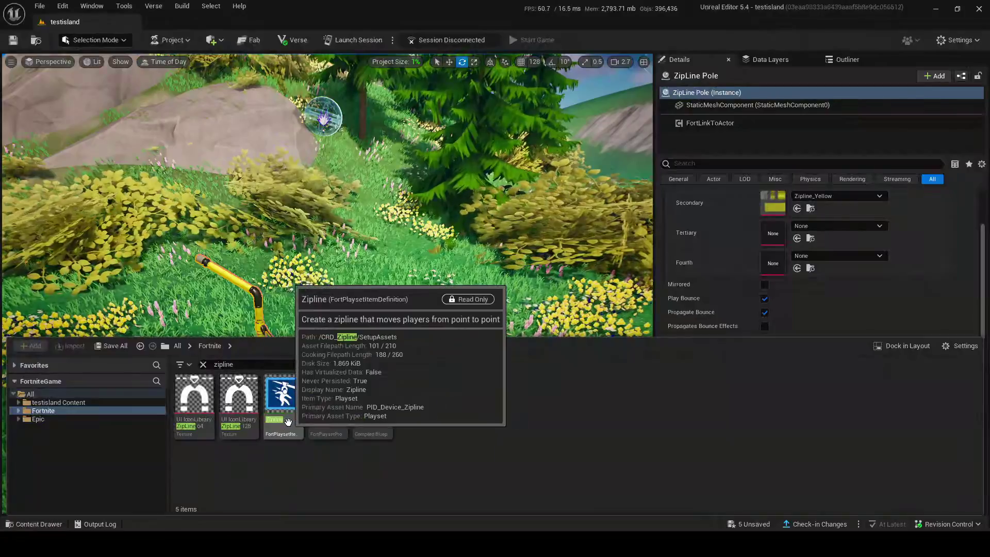
pyautogui.click(283, 399)
pyautogui.moveTo(201, 265)
pyautogui.mouseDown()
pyautogui.moveTo(198, 275)
pyautogui.moveTo(196, 258)
pyautogui.mouseUp()
pyautogui.moveTo(403, 337)
pyautogui.mouseDown(button='right')
pyautogui.moveTo(288, 330)
pyautogui.moveTo(403, 336)
pyautogui.mouseUp(button='right')
pyautogui.press('w')
pyautogui.scroll(-3, 403, 336)
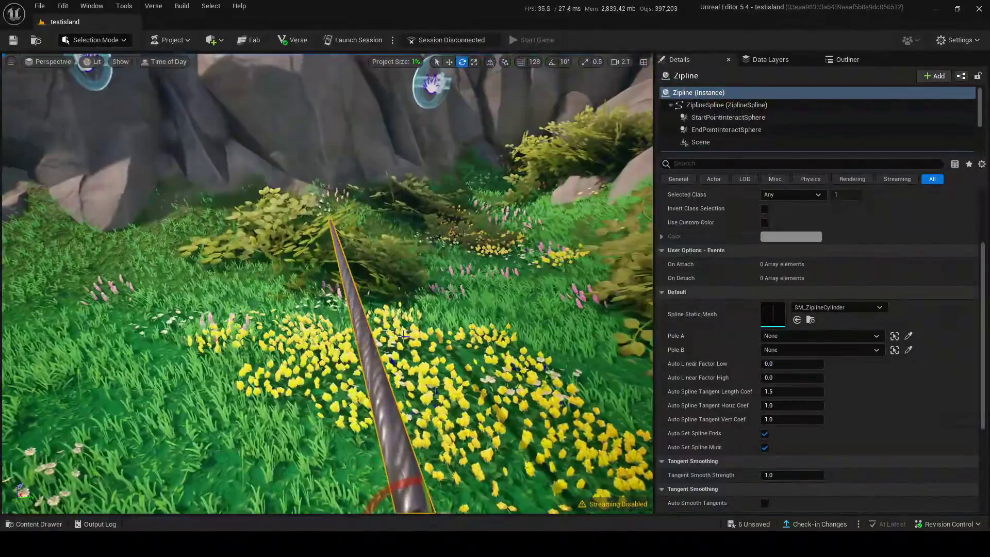